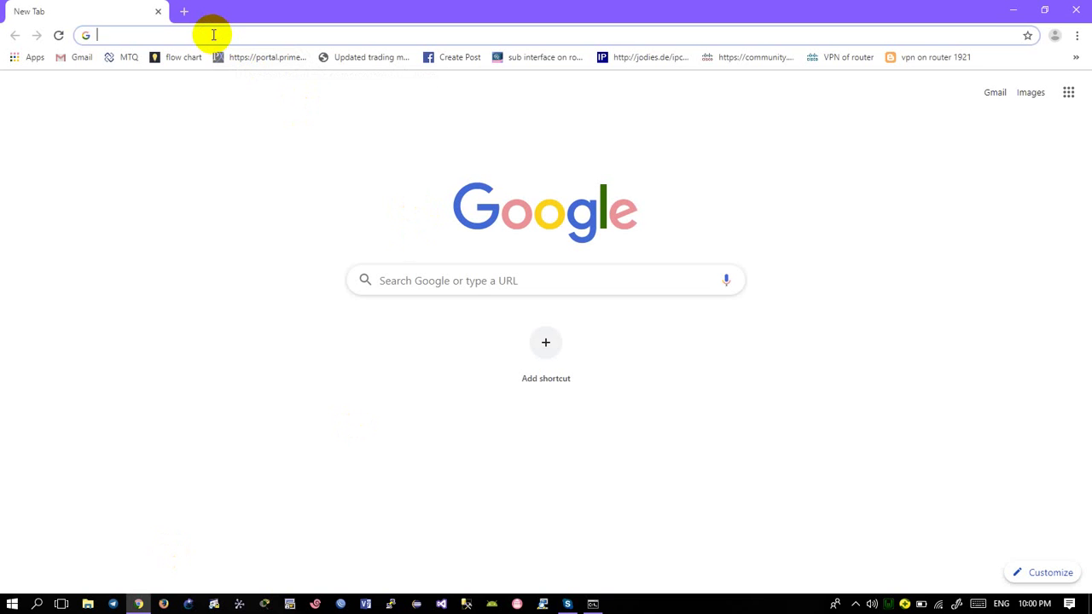
Step: Load the laravel.com website from the address bar using the 'la' suggestion
left_click(213, 35)
type("laravel.com")
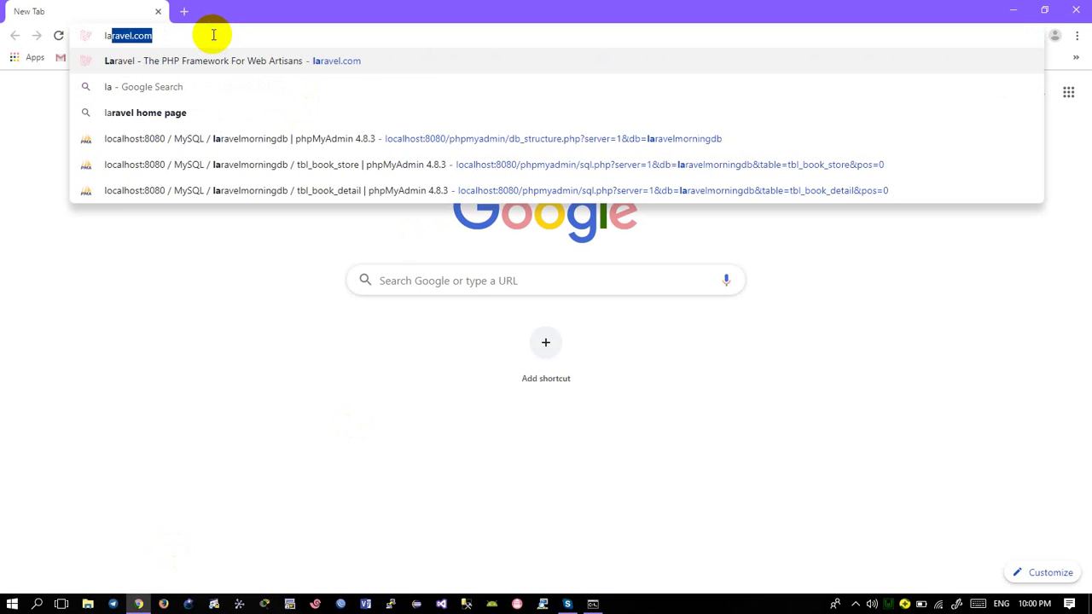
key("Return")
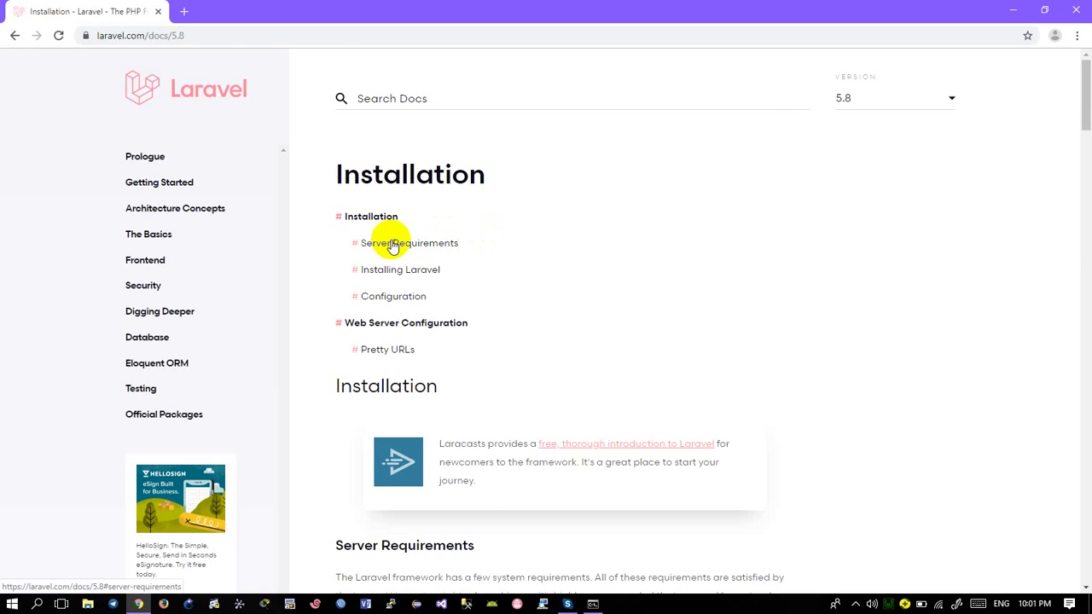
Step: Jump to the Server Requirements section of the Laravel 5.8 installation docs
left_click(391, 244)
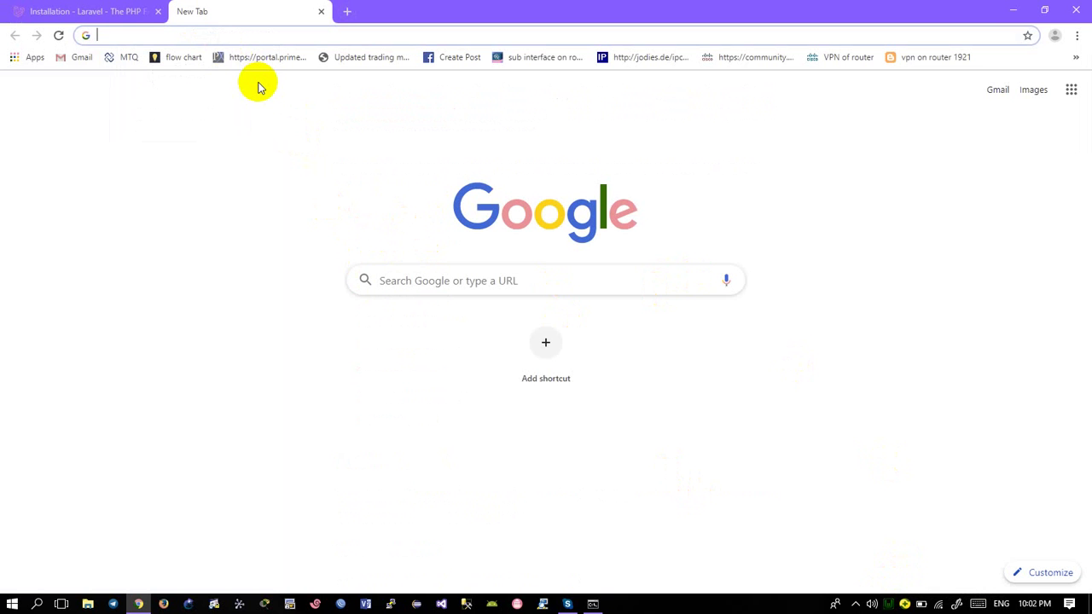
Step: Open the local WampServer homepage and its PHP 7.1.22 phpinfo page
type("loca")
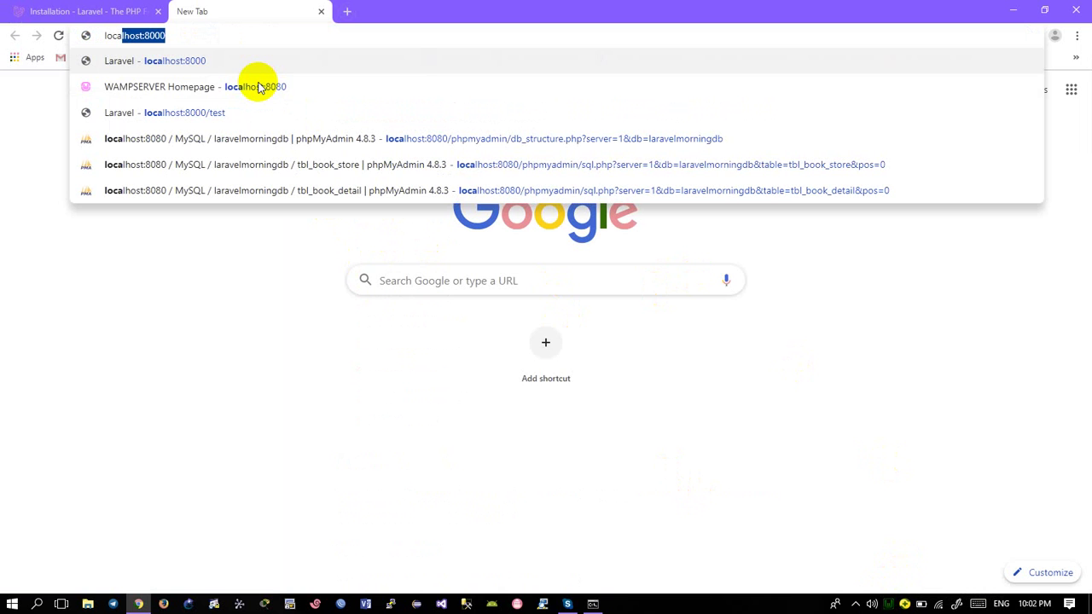
left_click(184, 90)
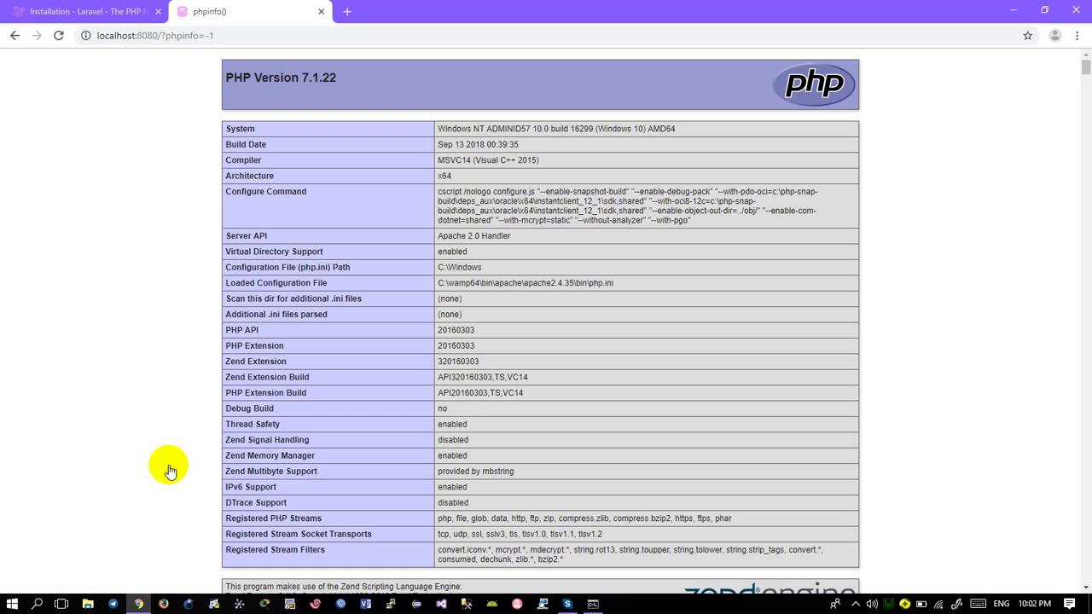
left_click(65, 11)
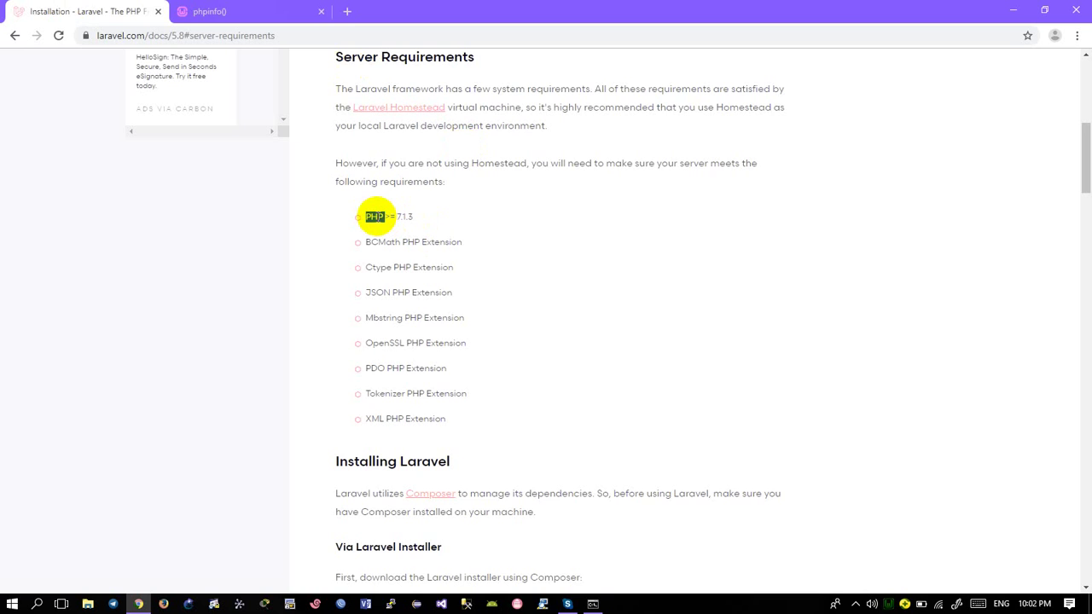
left_click(205, 11)
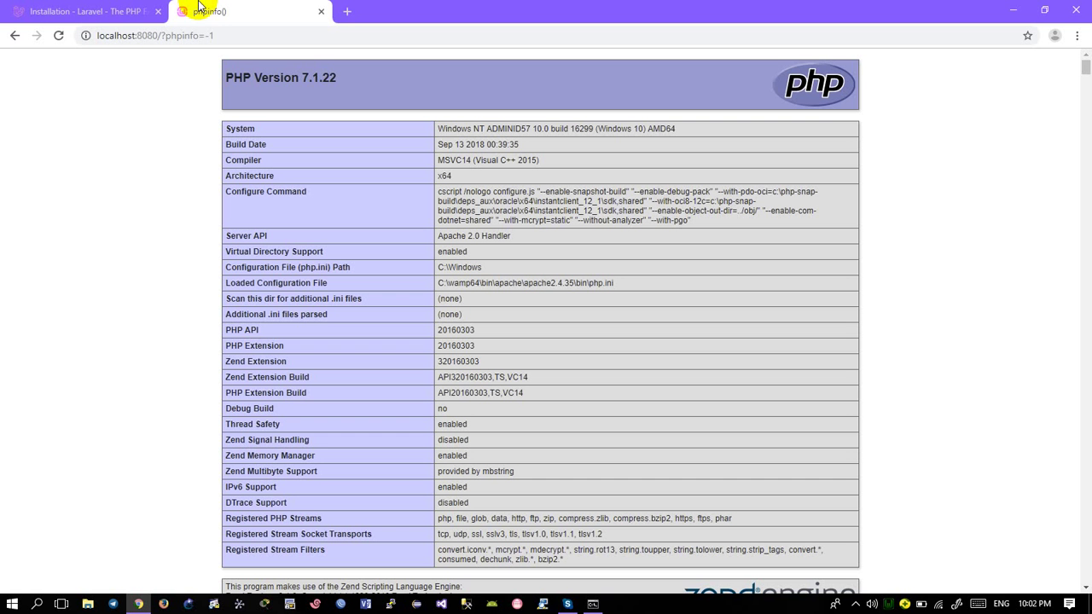
Step: Copy 'BCMath' from the Laravel requirements list for searching in phpinfo
left_click(81, 9)
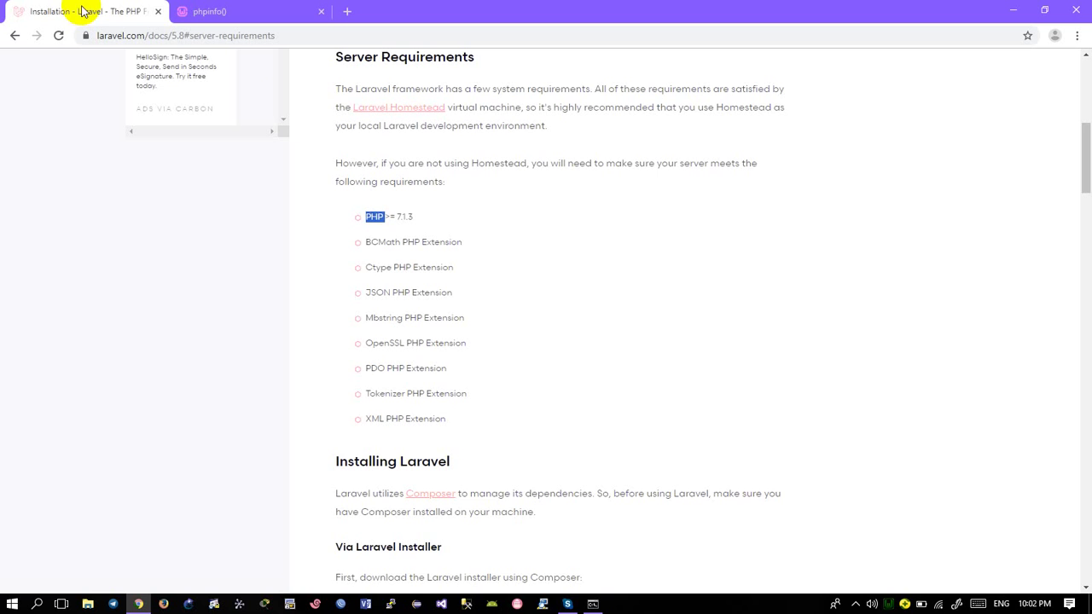
right_click(379, 243)
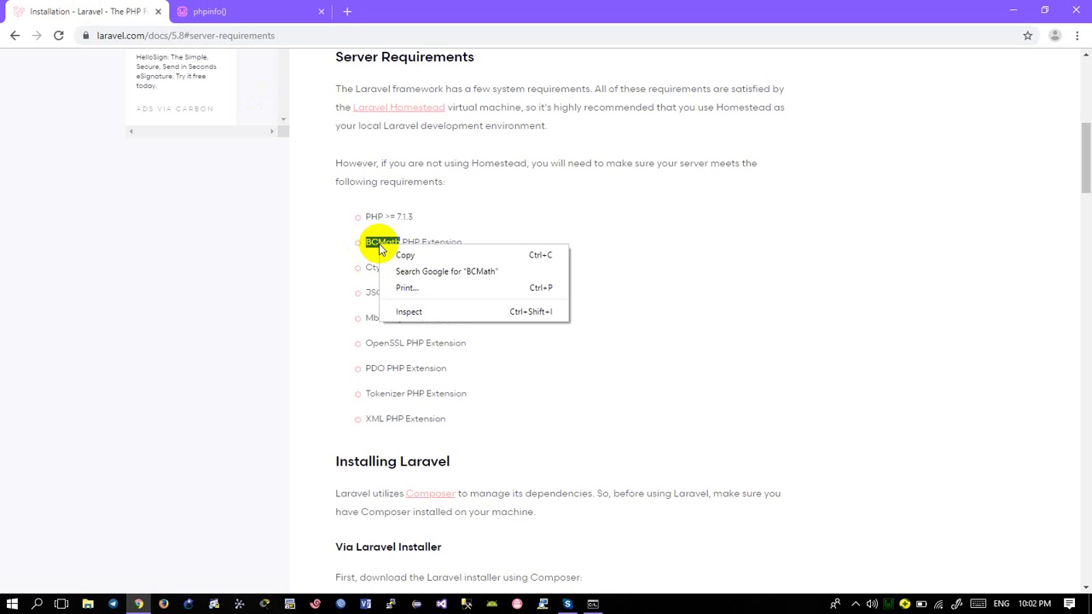
left_click(384, 254)
left_click(213, 11)
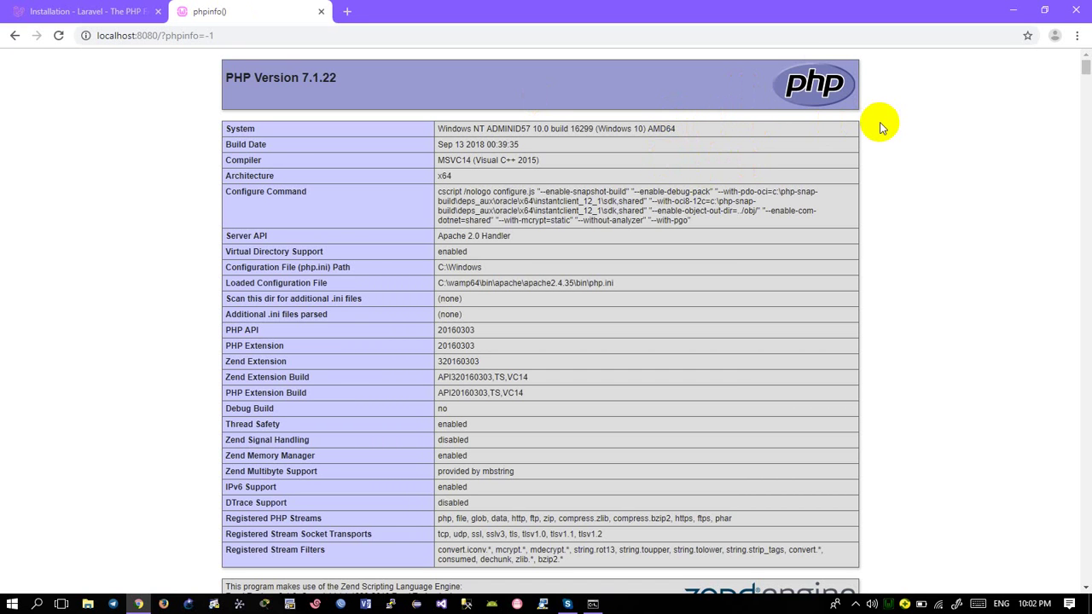
Step: Search phpinfo for BCMath and Ctype, each copied from Laravel's list, confirming both enabled
key("ctrl+f")
key("ctrl+v")
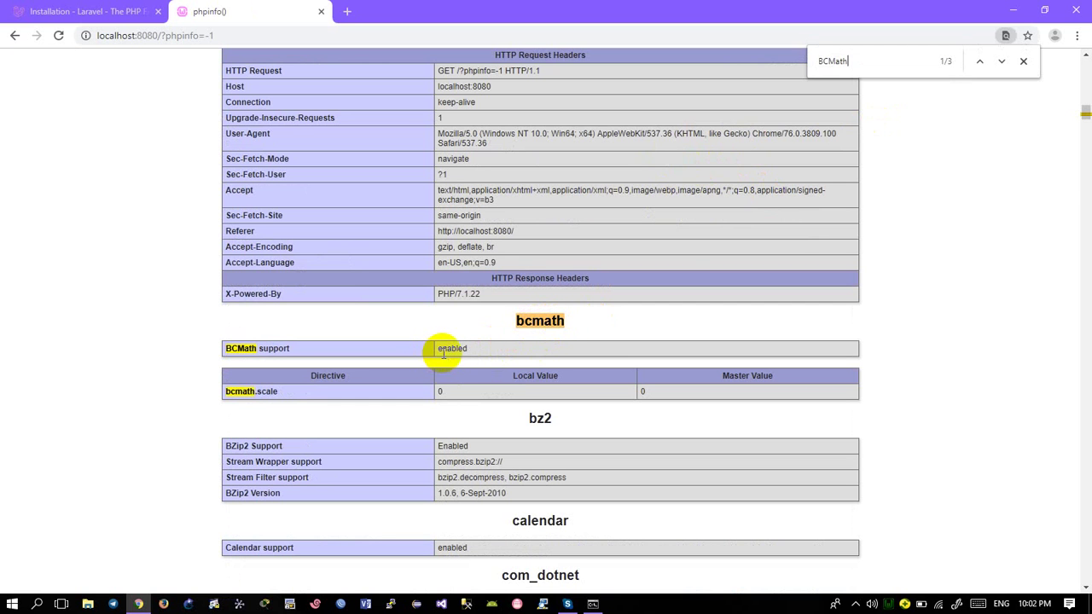
left_click(70, 11)
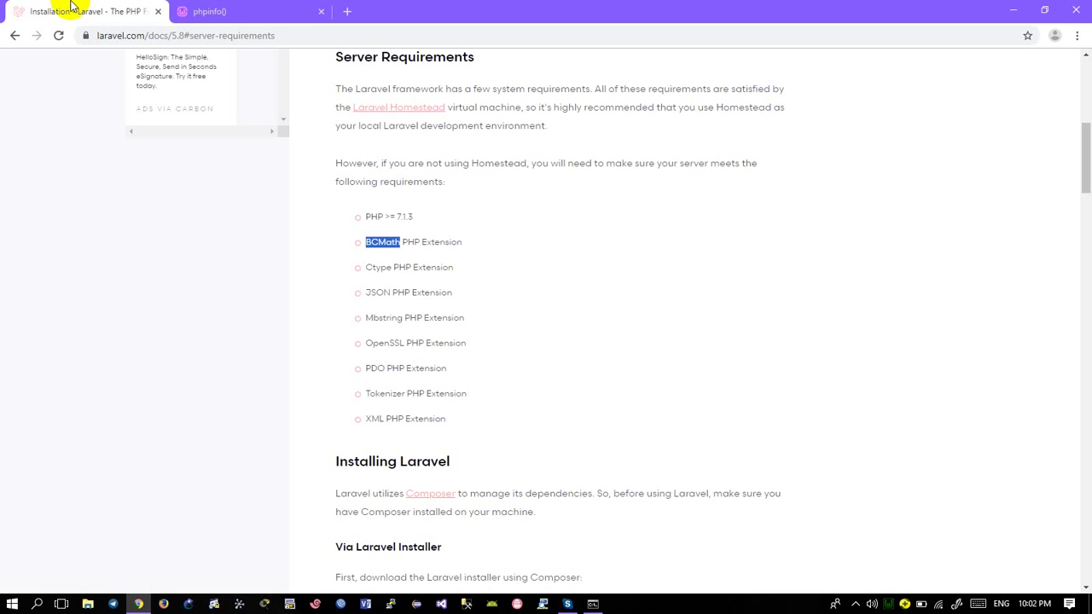
right_click(381, 269)
left_click(404, 283)
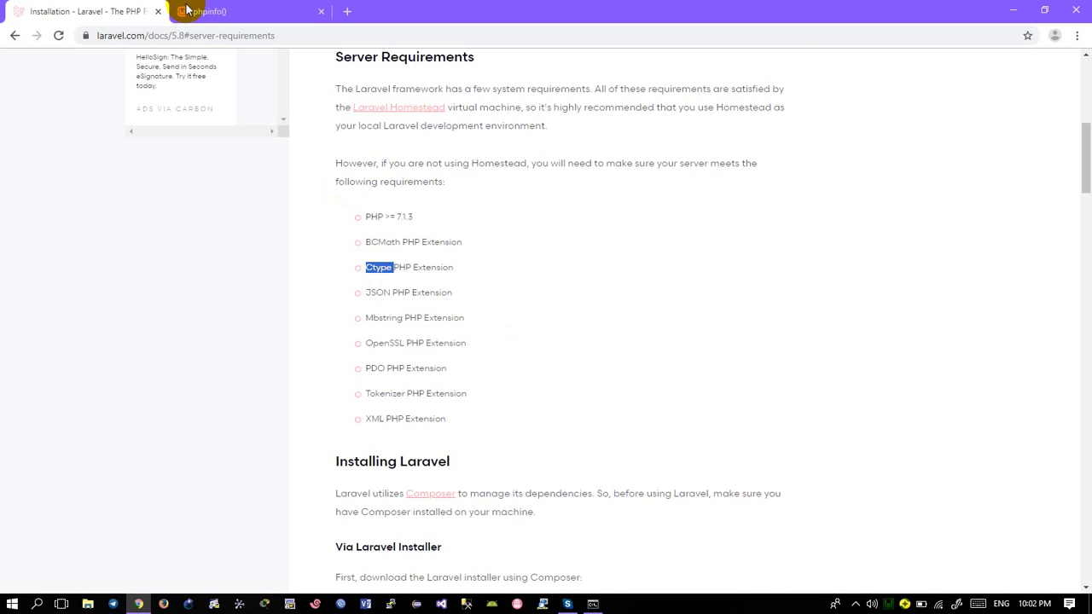
left_click(235, 11)
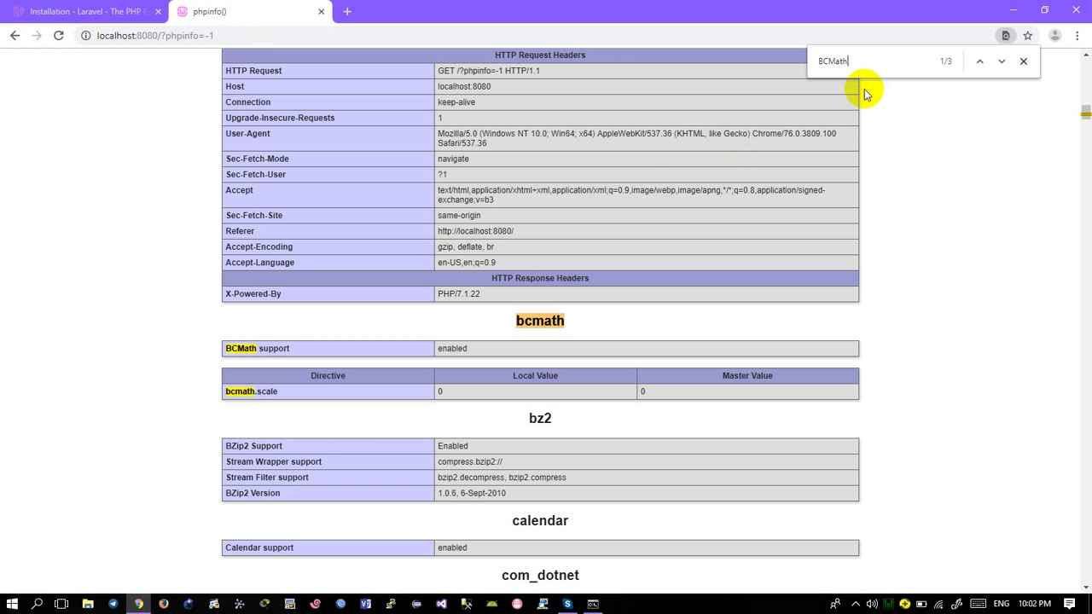
key("ctrl+f")
key("ctrl+v")
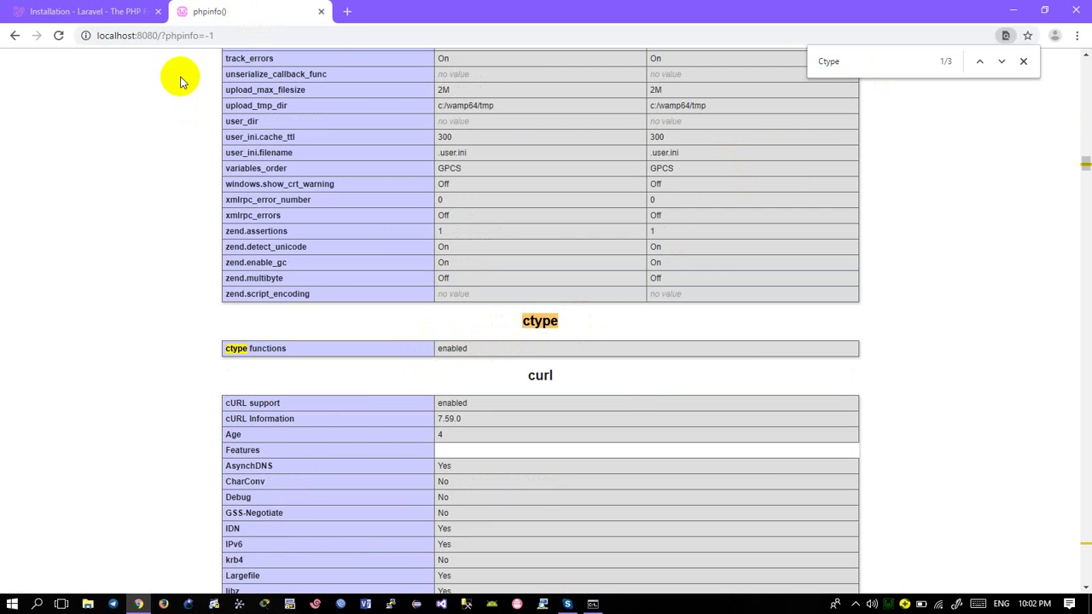
left_click(86, 11)
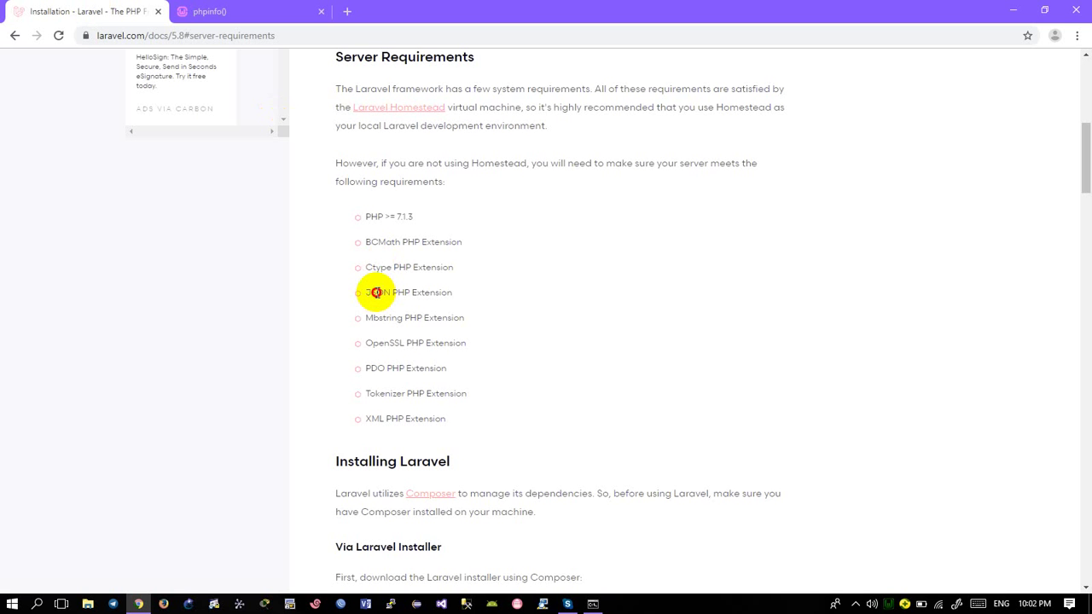
Step: Search phpinfo for JSON and Mbstring from Laravel's requirements list
left_click(213, 12)
left_click(850, 62)
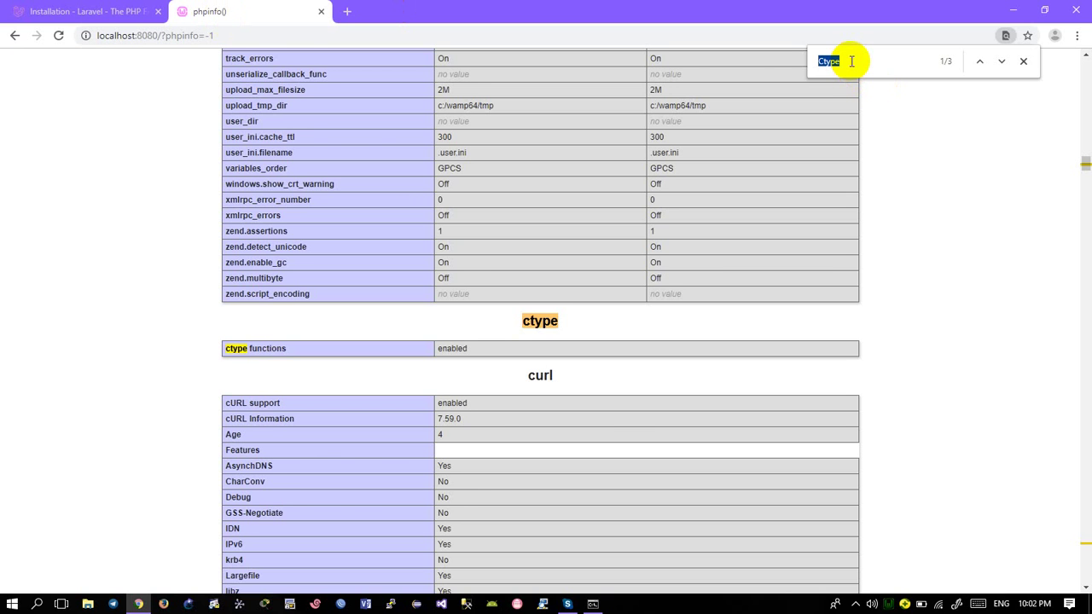
type("JSON")
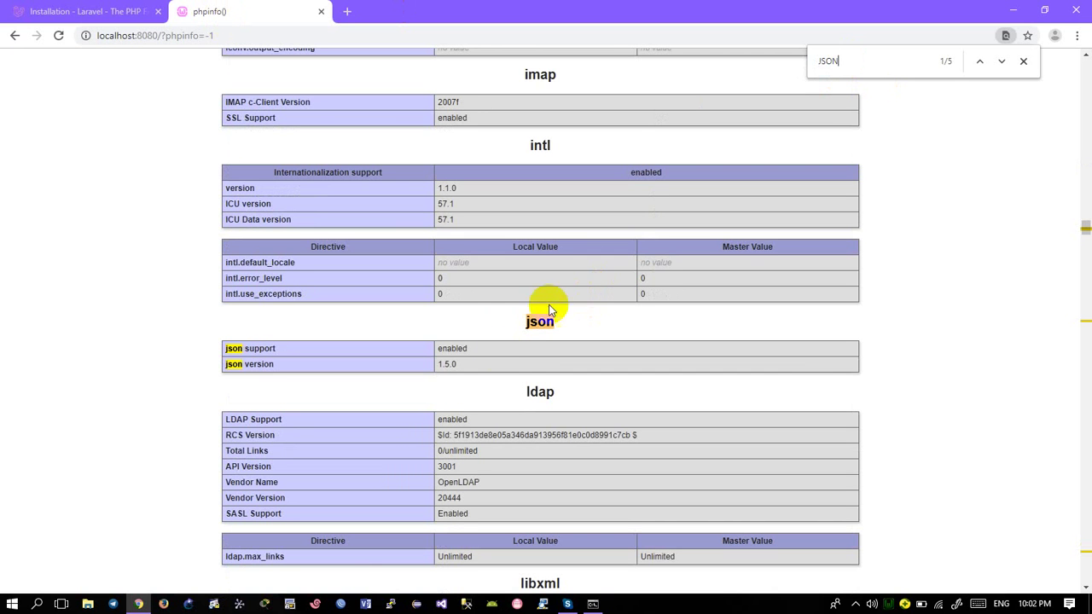
left_click(82, 9)
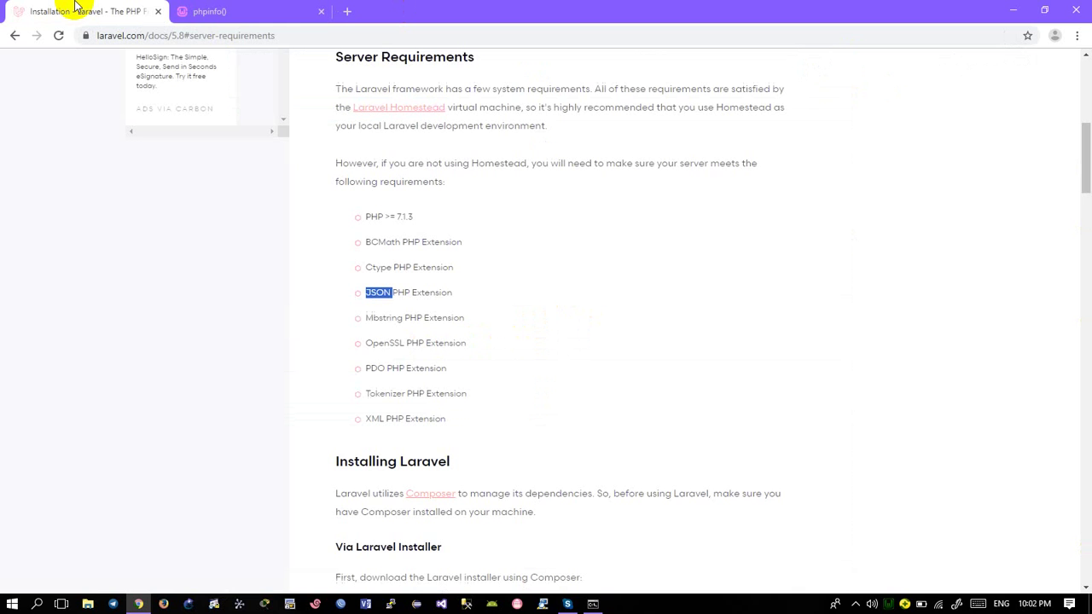
right_click(376, 322)
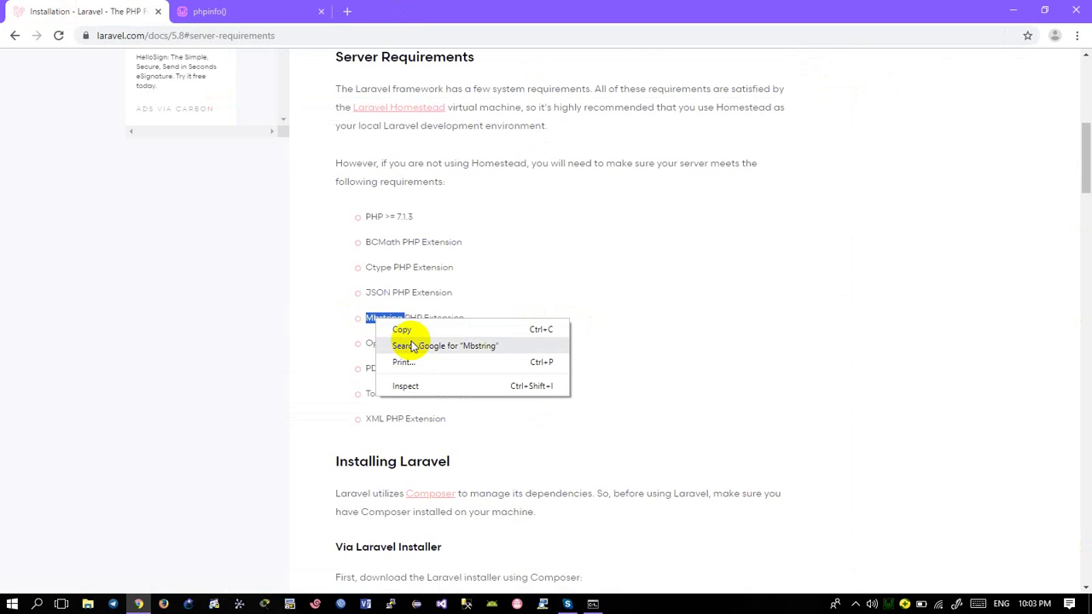
left_click(397, 328)
left_click(197, 9)
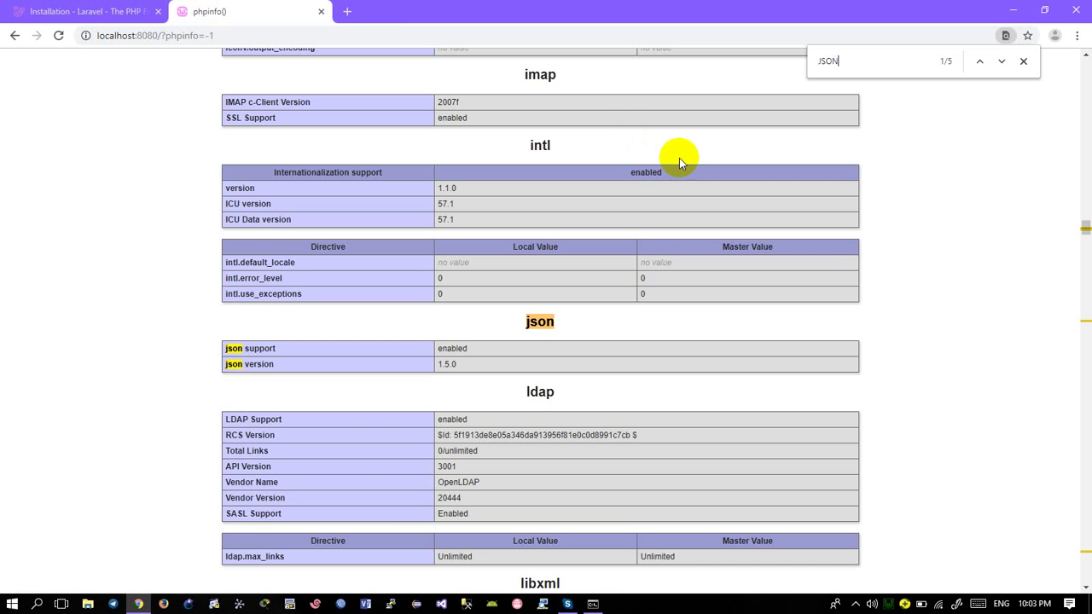
key("ctrl+f")
key("ctrl+v")
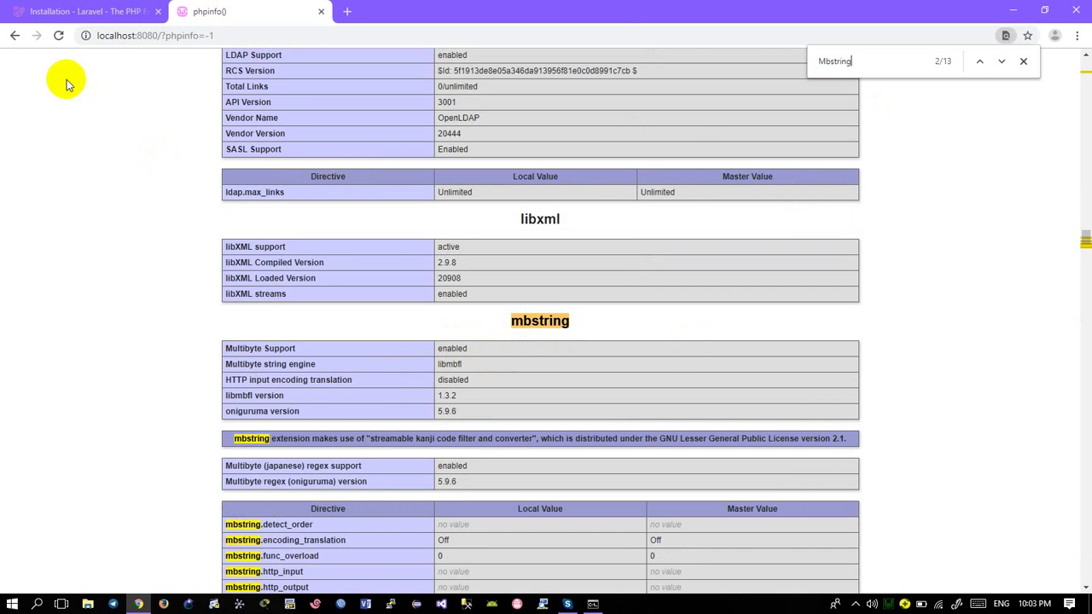
Step: Search phpinfo for OpenSSL and PDO, confirming each is enabled
left_click(76, 11)
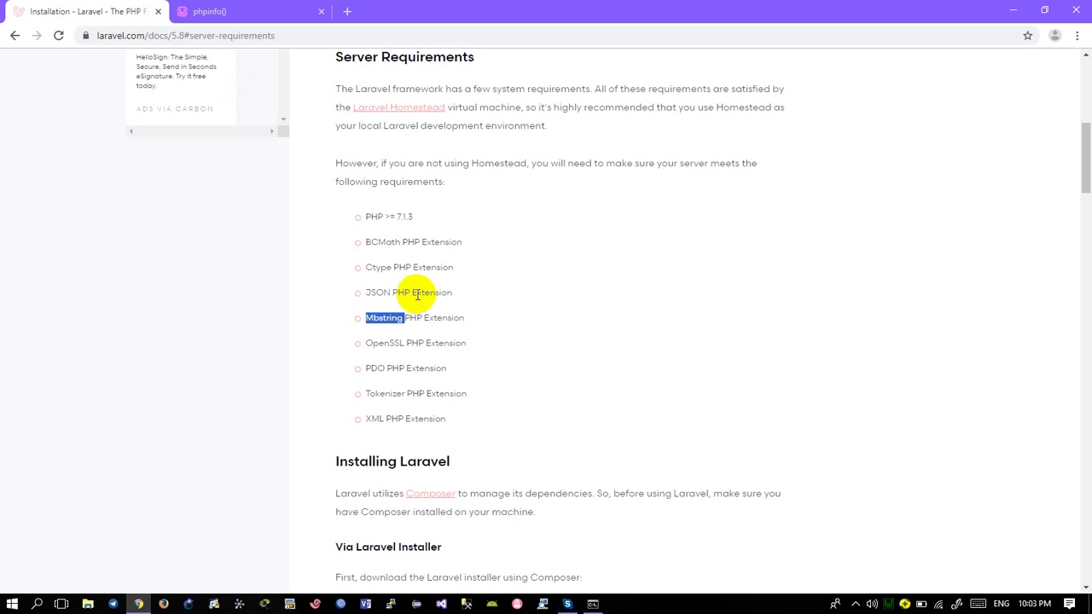
double_click(381, 344)
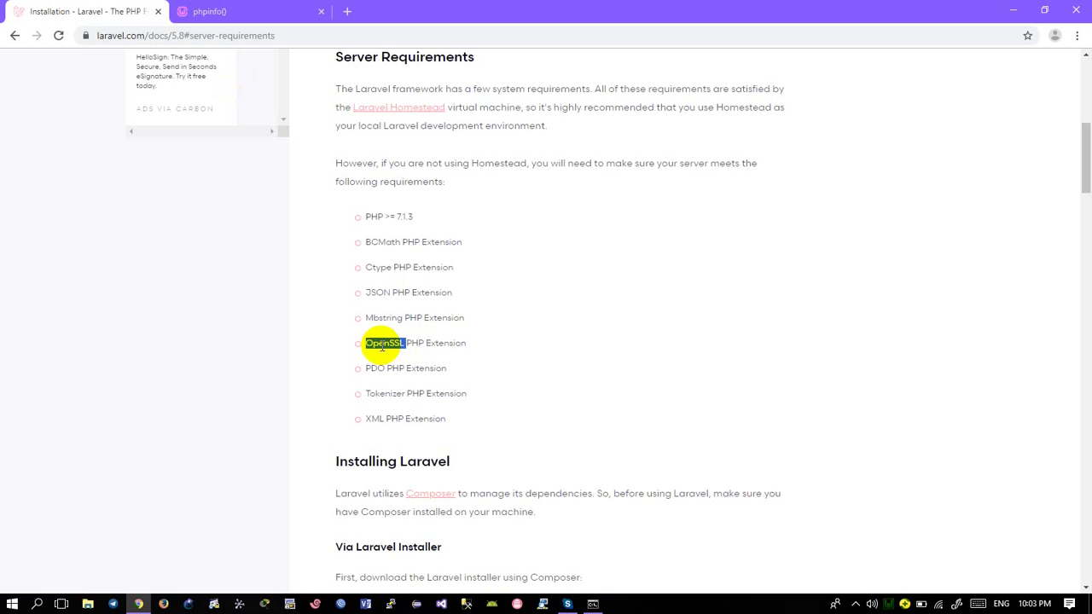
right_click(382, 345)
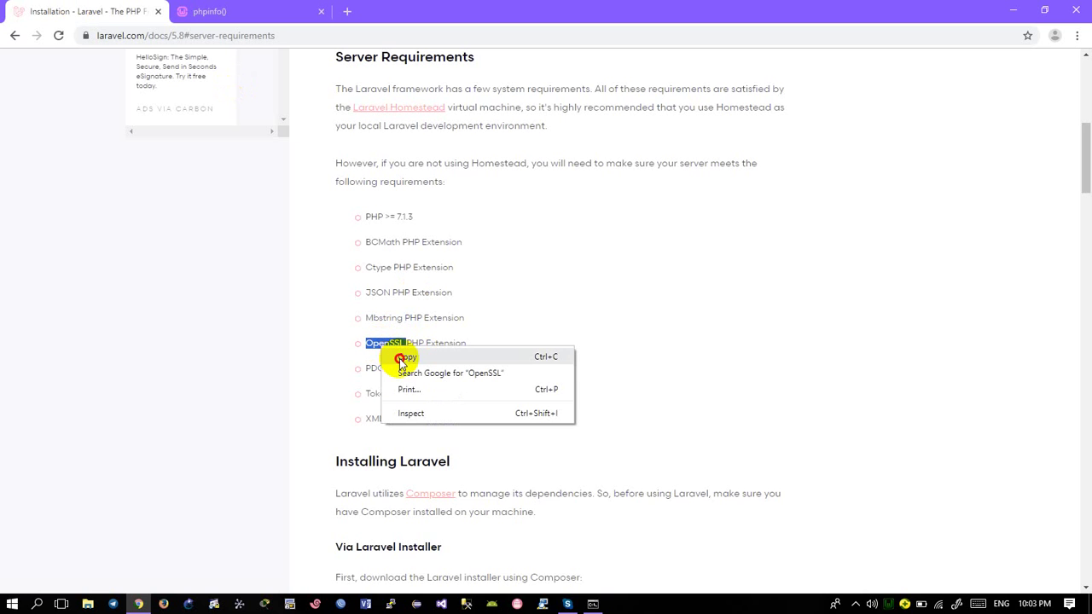
left_click(405, 358)
left_click(241, 11)
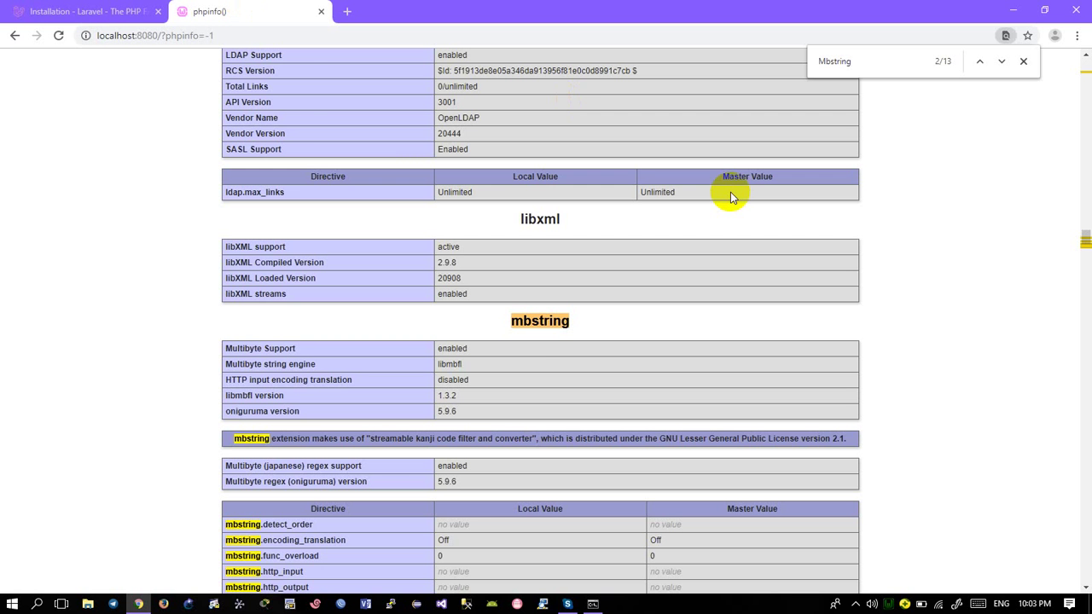
key("ctrl+f")
key("ctrl+v")
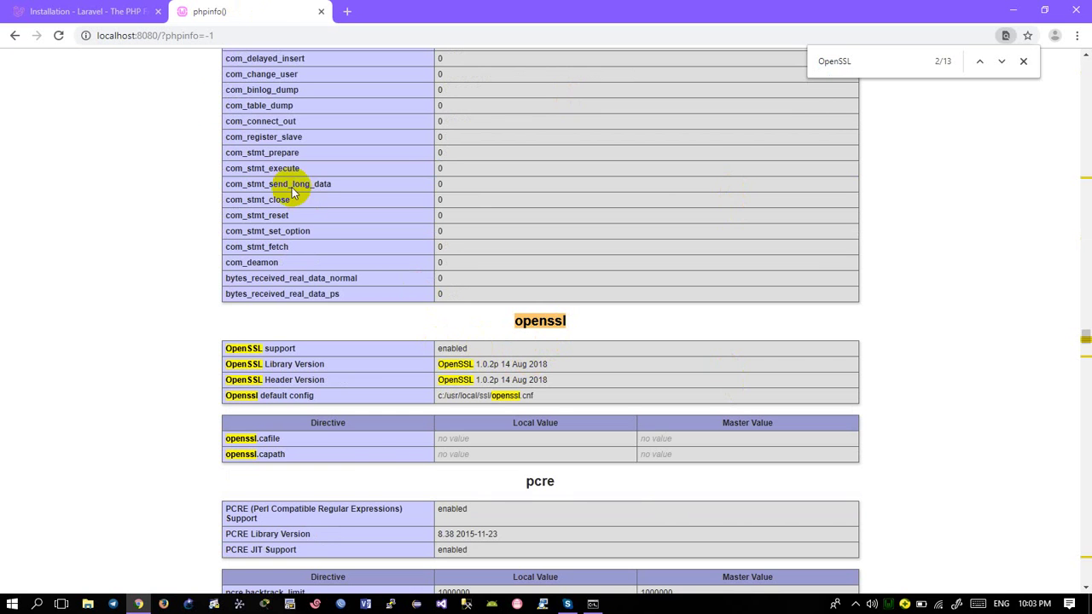
left_click(94, 11)
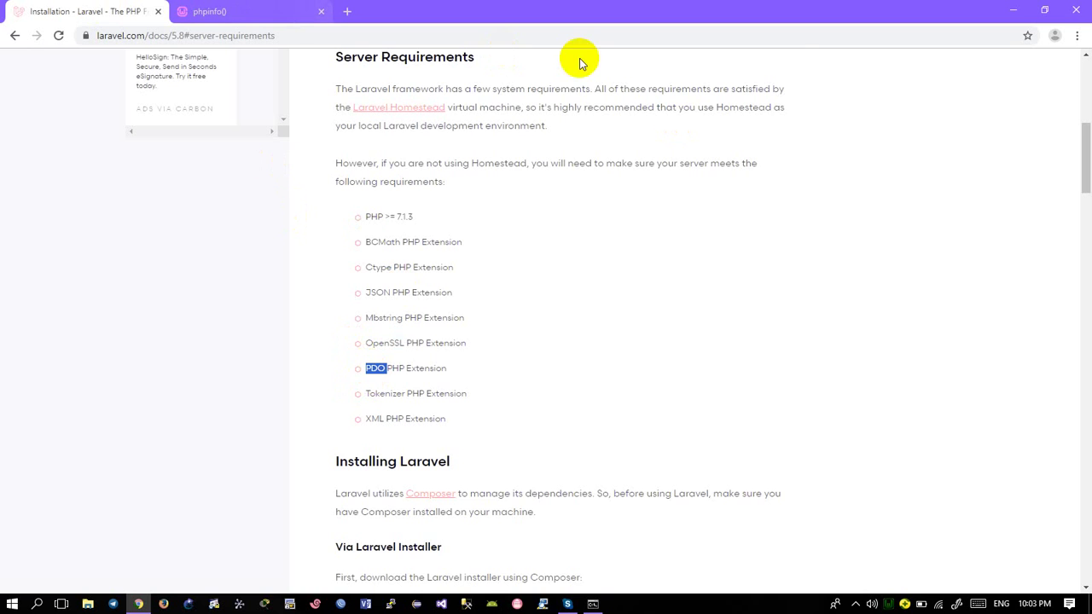
left_click(327, 8)
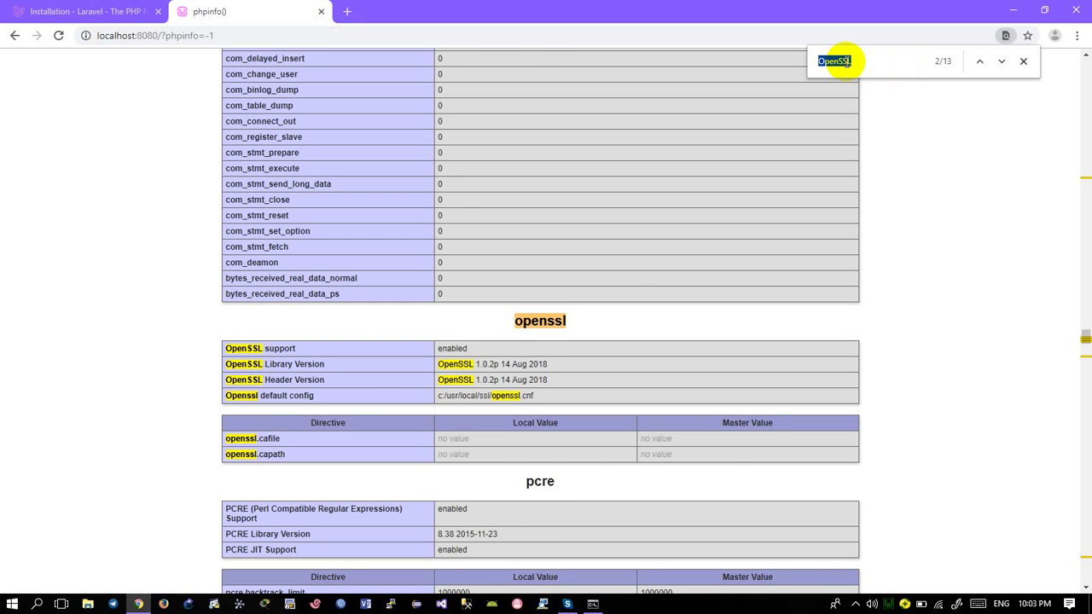
key("ctrl+v")
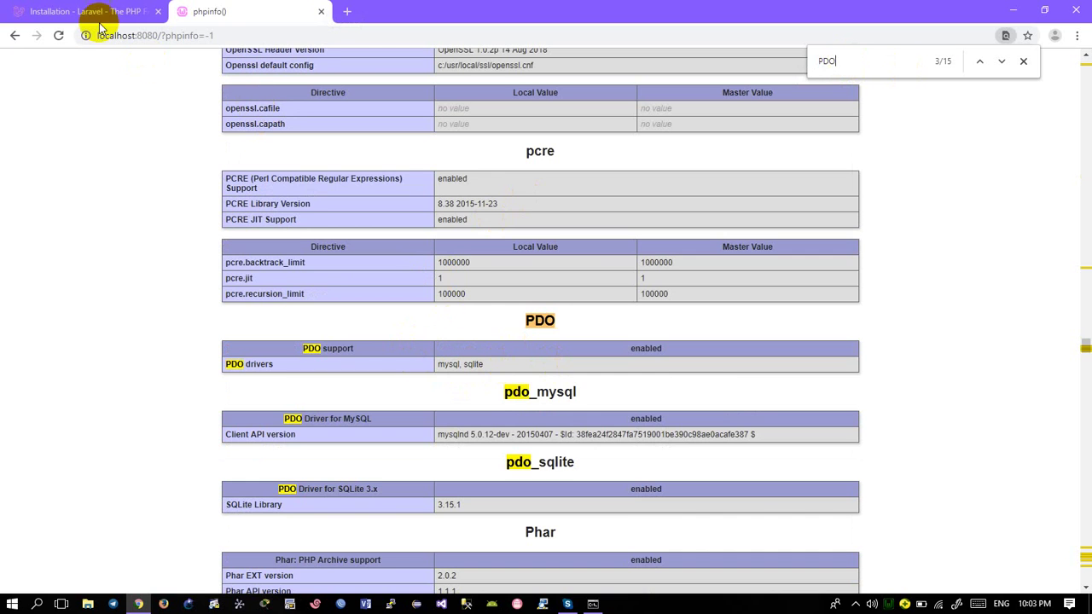
Step: Search phpinfo for Tokenizer and XML, then select Laravel's whole requirements list
left_click(74, 8)
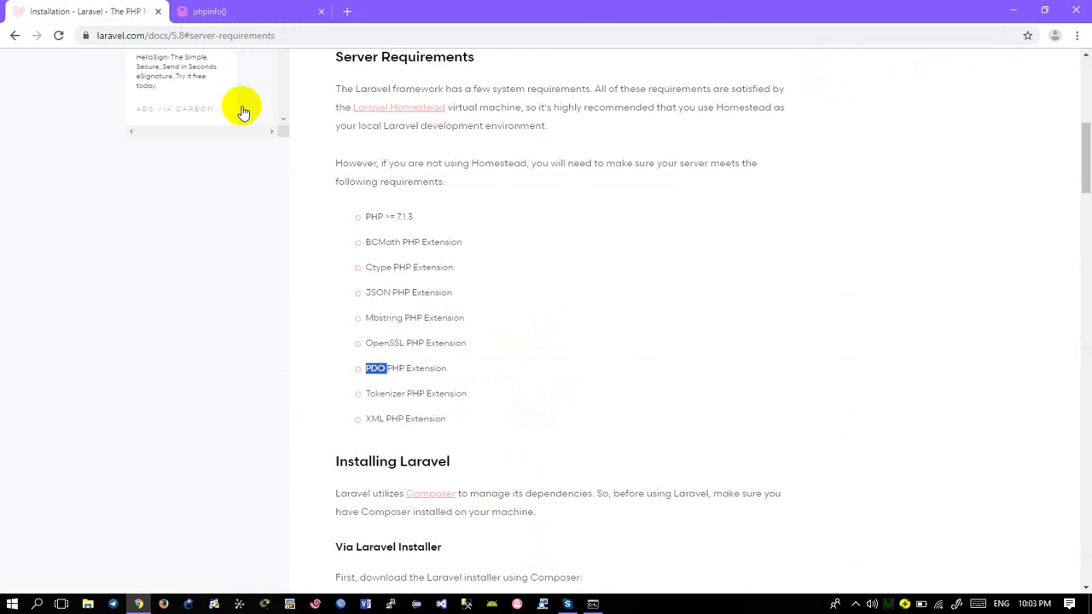
double_click(376, 393)
right_click(373, 389)
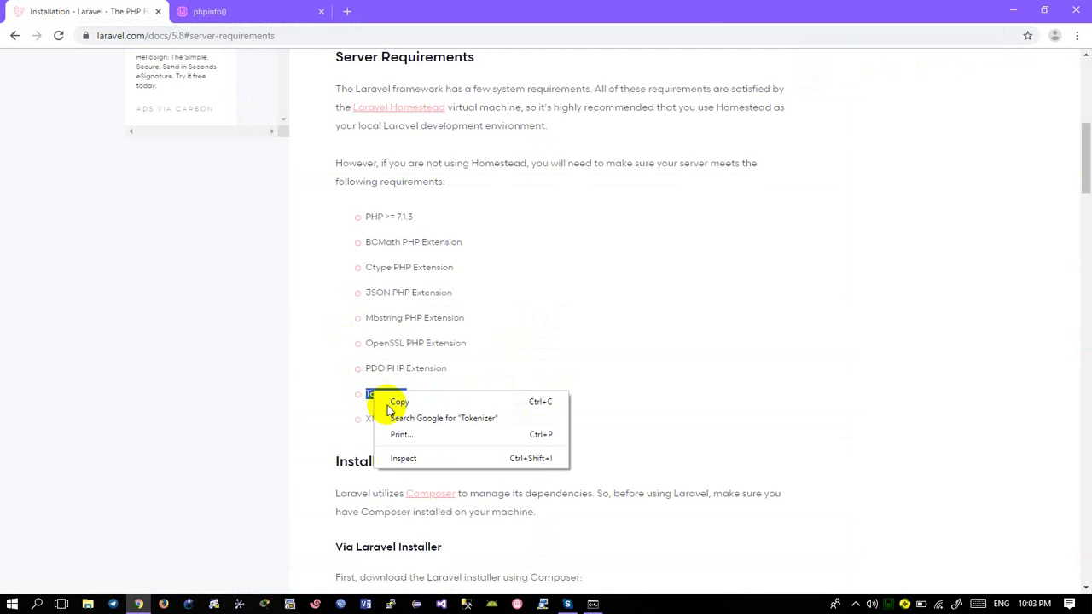
left_click(388, 400)
left_click(216, 7)
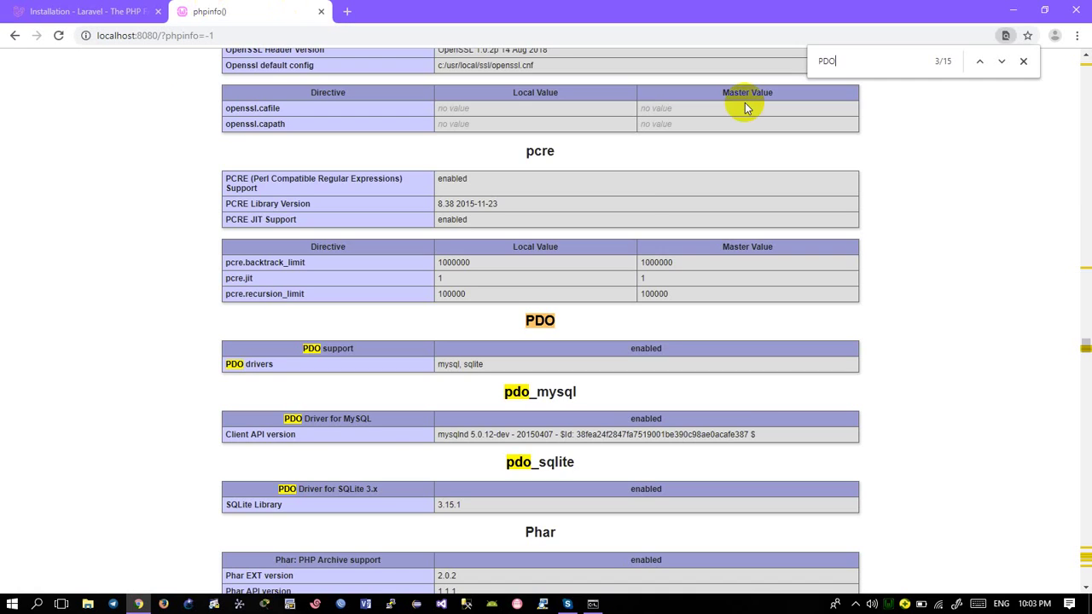
key("ctrl+v")
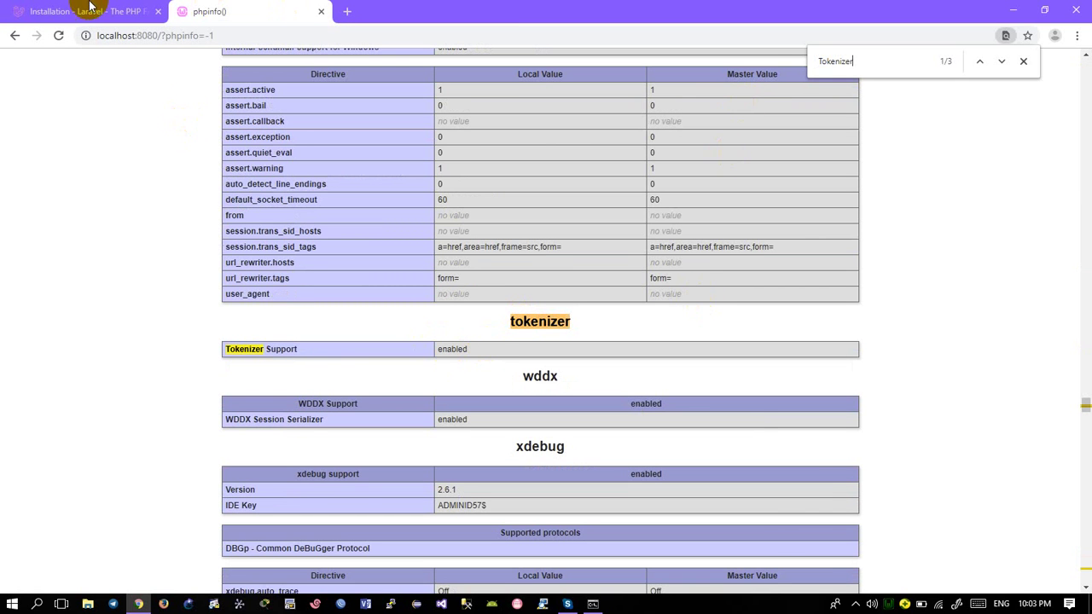
left_click(89, 10)
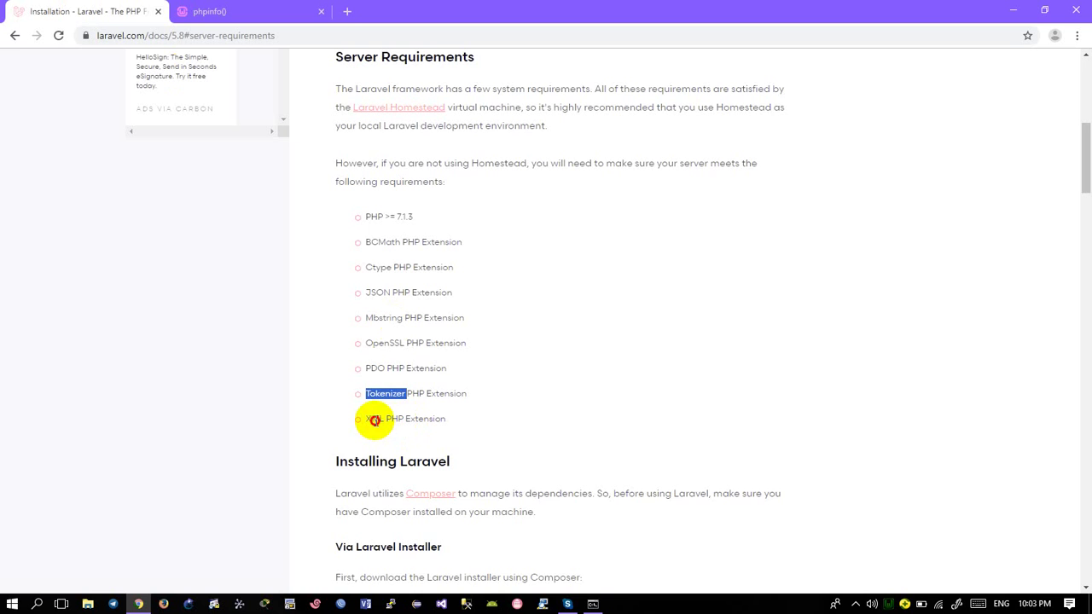
double_click(375, 418)
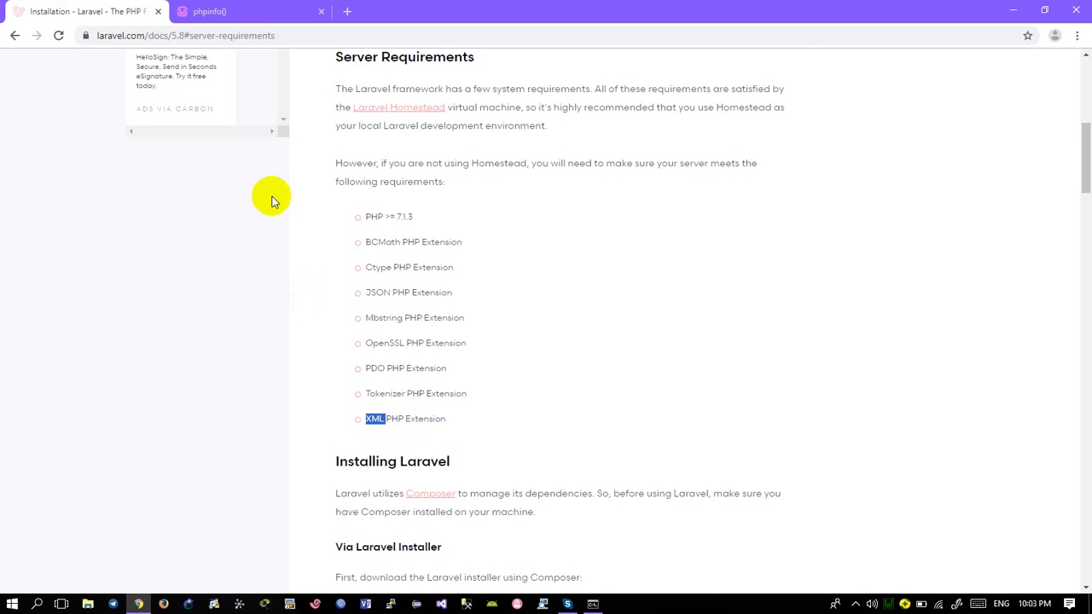
left_click(237, 12)
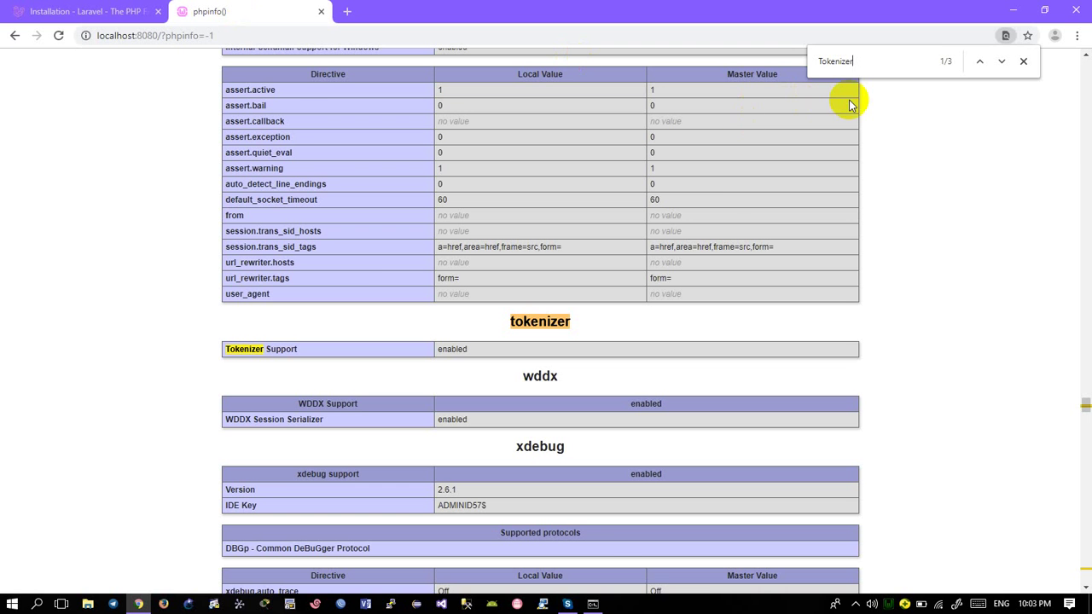
key("ctrl+v")
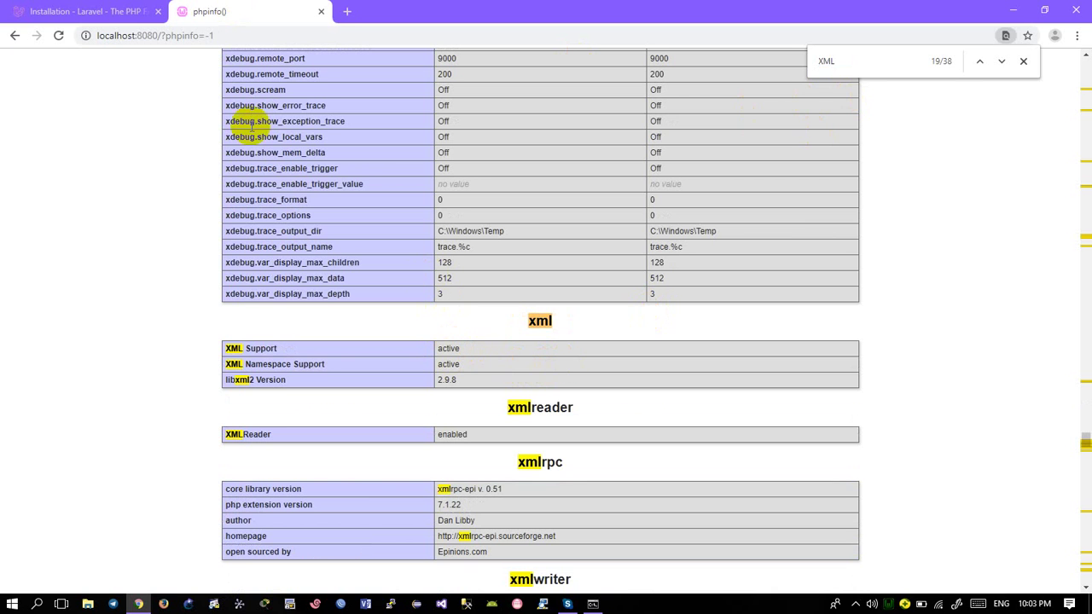
left_click(115, 17)
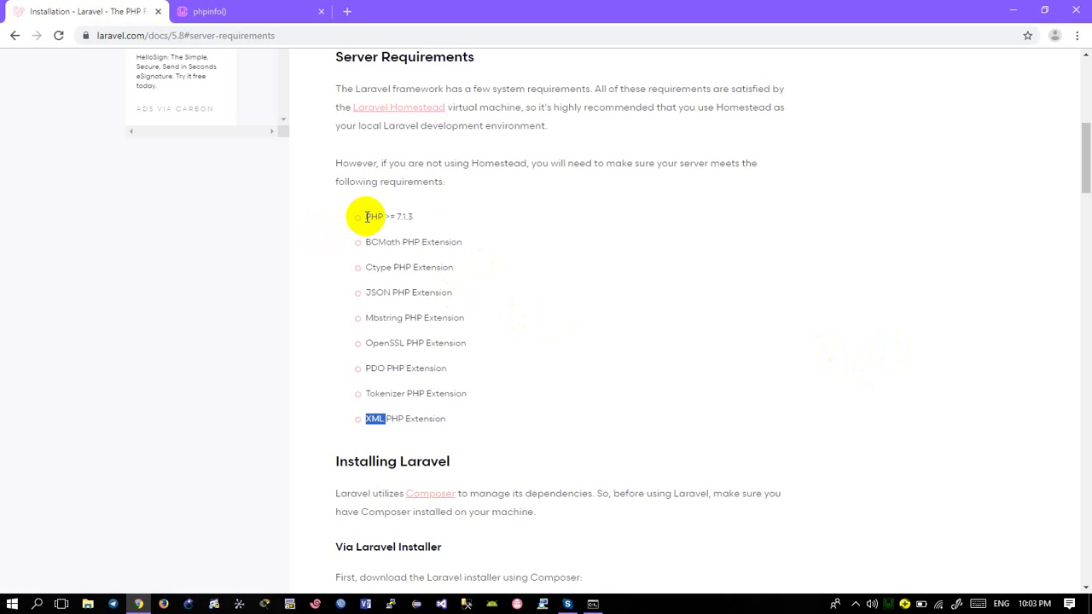
left_click_drag(367, 217, 456, 414)
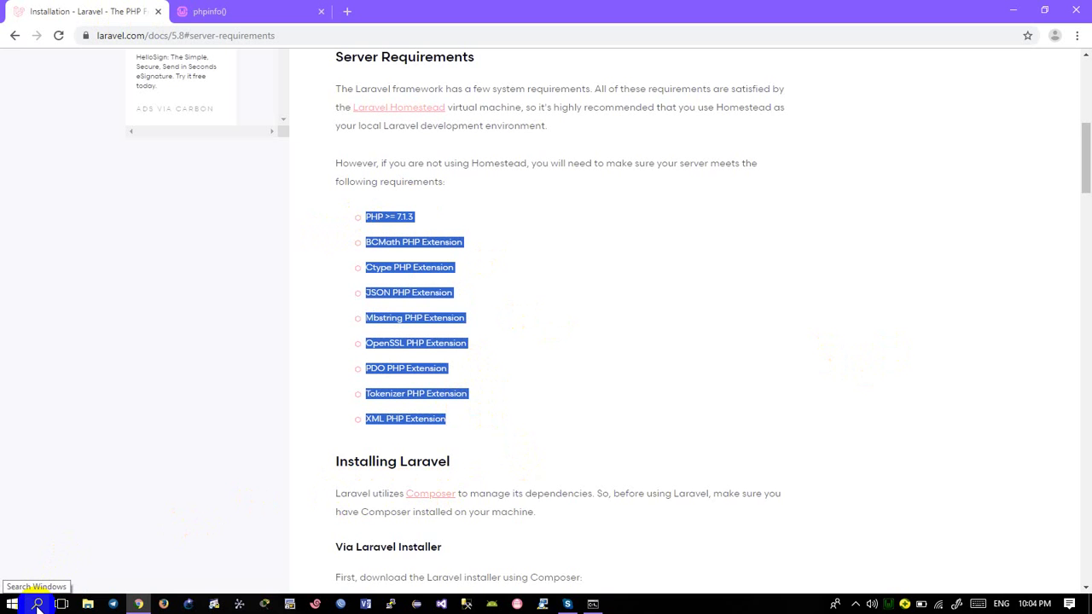
Step: Open Command Prompt and run composer --version, showing Composer 1.9.0
left_click(38, 603)
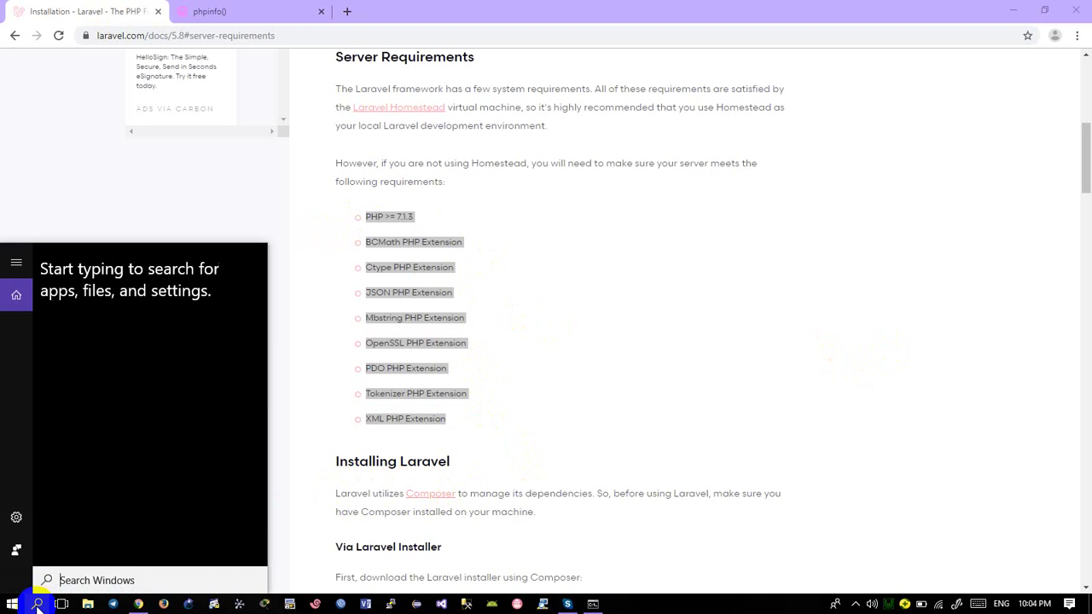
type("cmd")
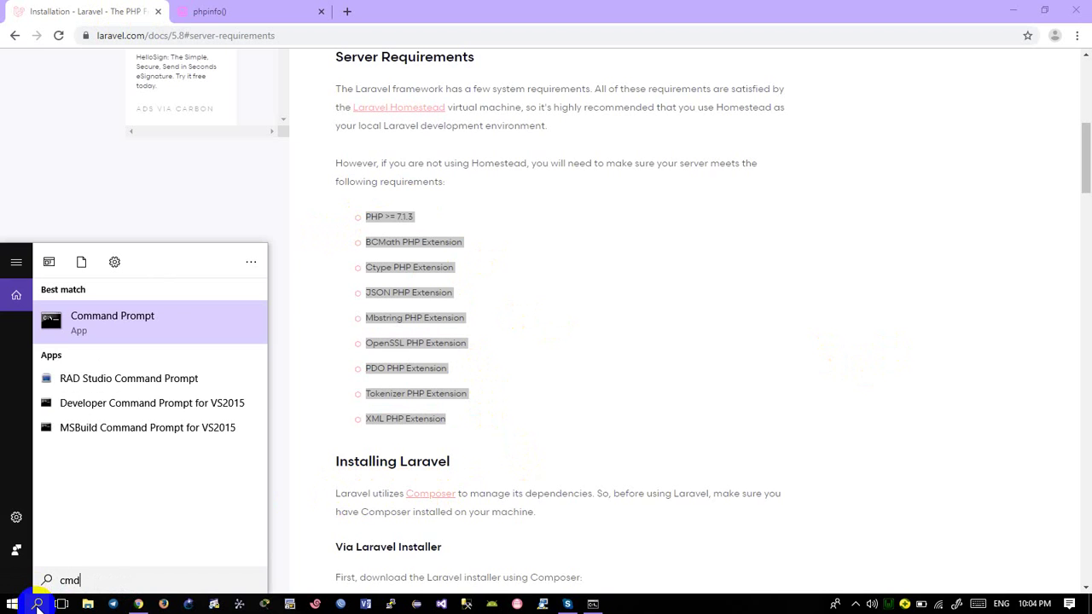
key("Return")
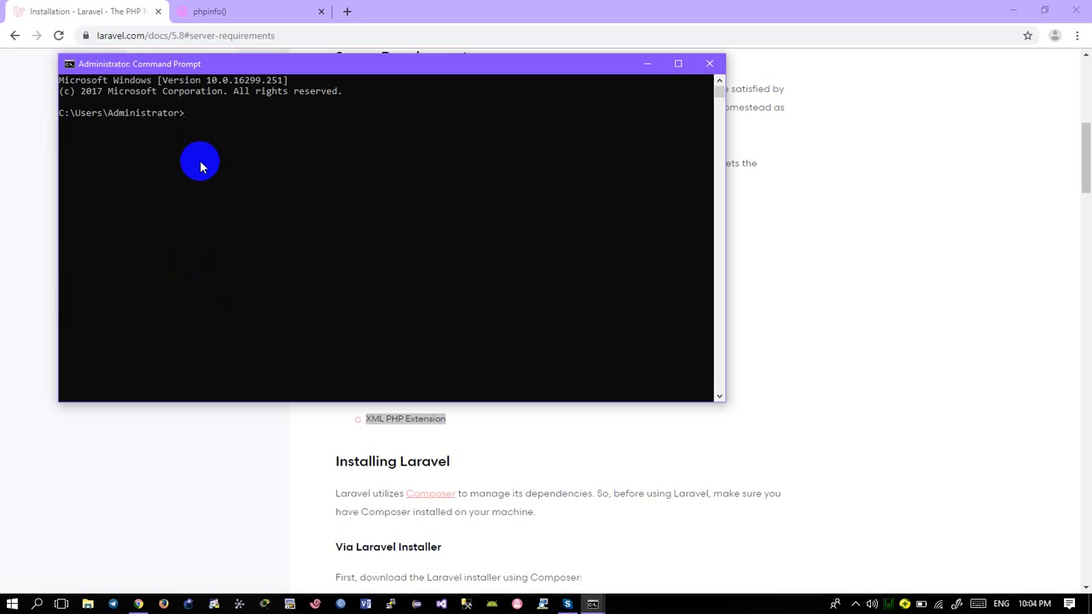
type("composer ")
type("--")
type("version")
key("Return")
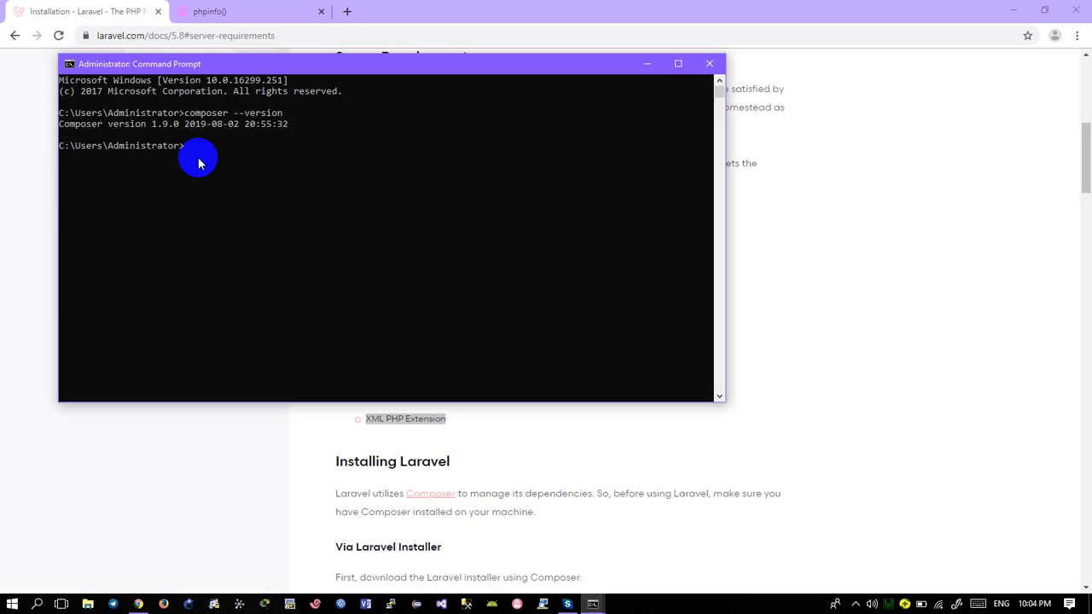
Step: Run composer alone and scroll to the top of its command overview
type("compos")
type("er")
key("Return")
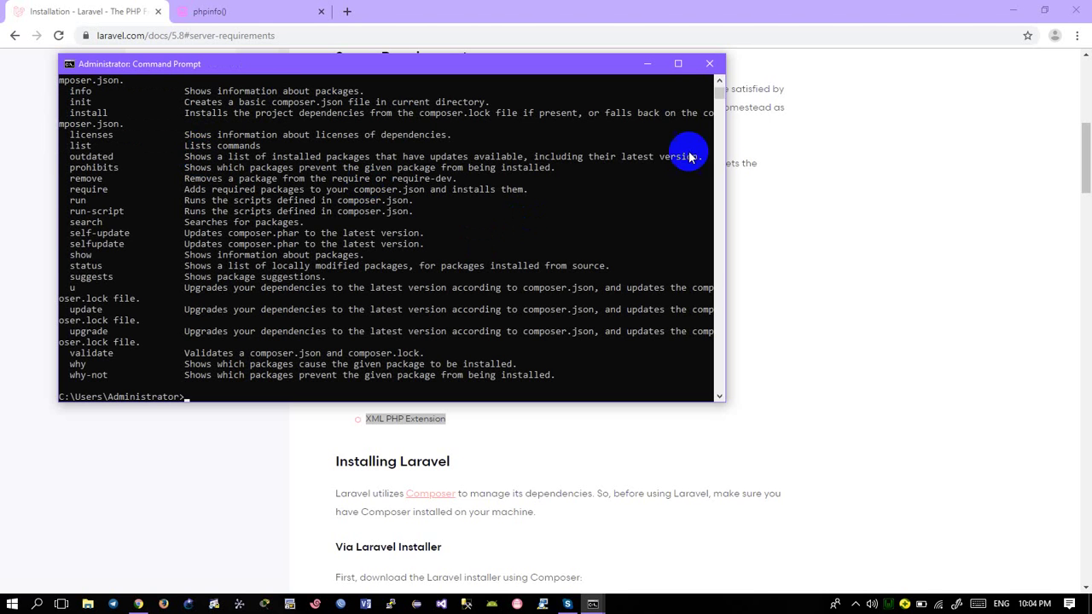
left_click(717, 97)
left_click_drag(716, 97, 713, 85)
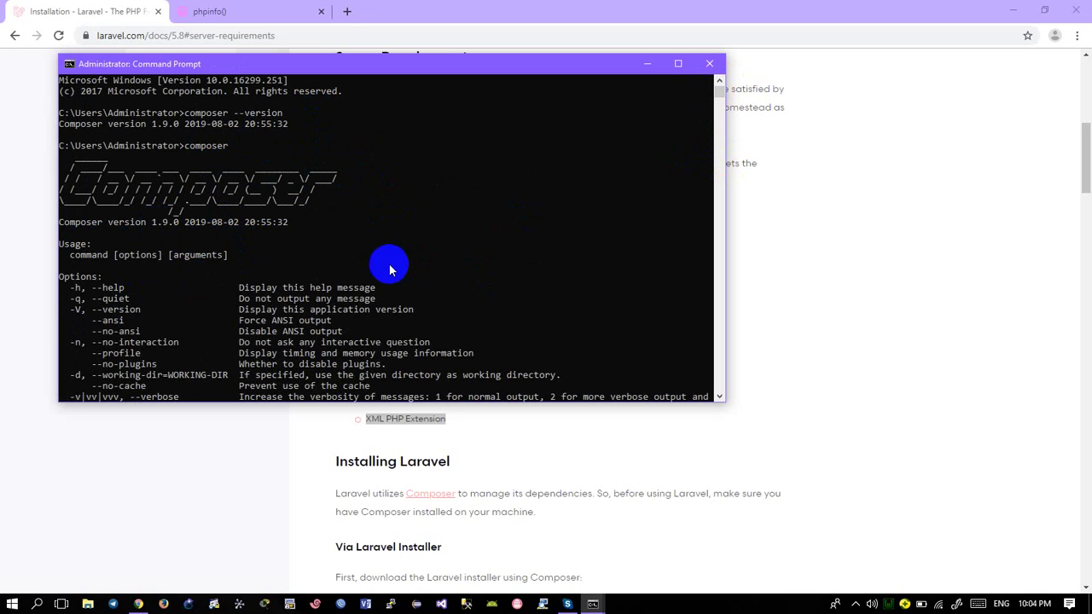
Step: In a new Notepad note, write 'wamp server' and 'and composer' on two lines
key("super+r")
type("n")
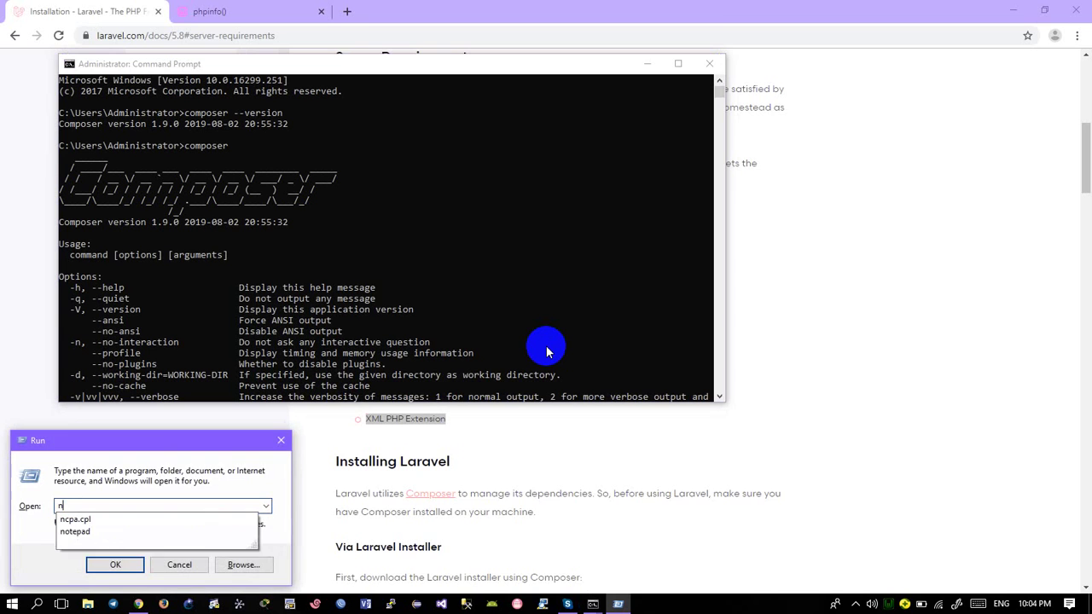
type("otepad")
key("Return")
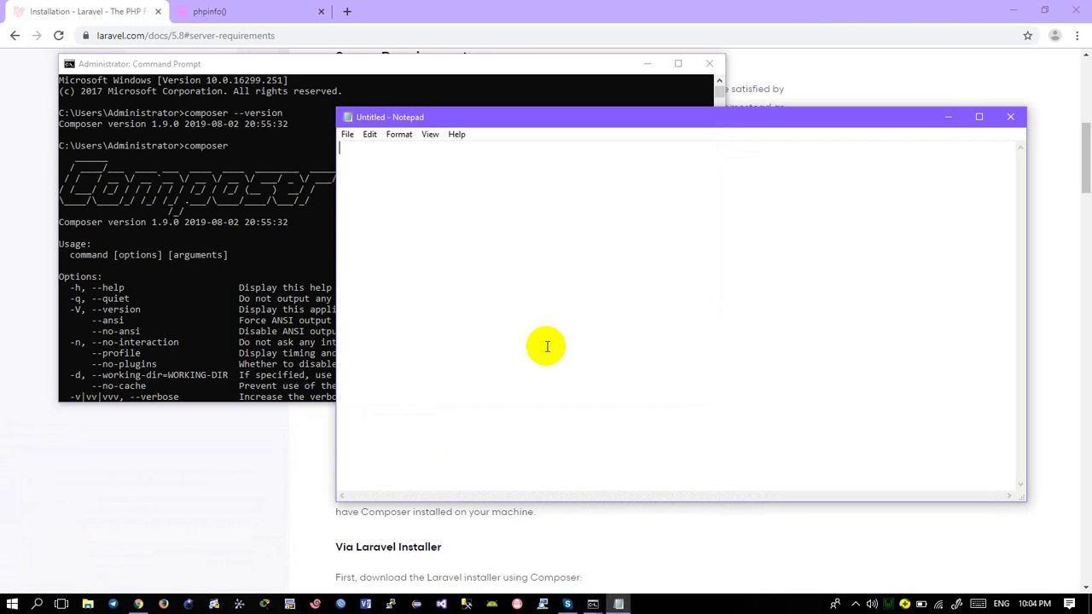
type("wamp s")
type("erver")
key("Return")
type("an")
type("d composer")
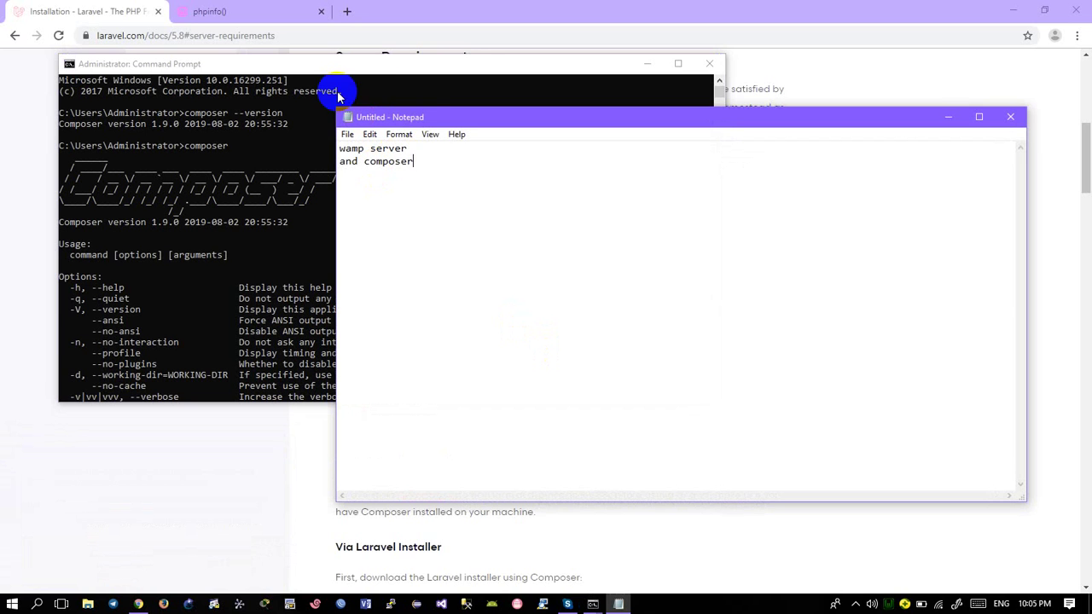
double_click(392, 148)
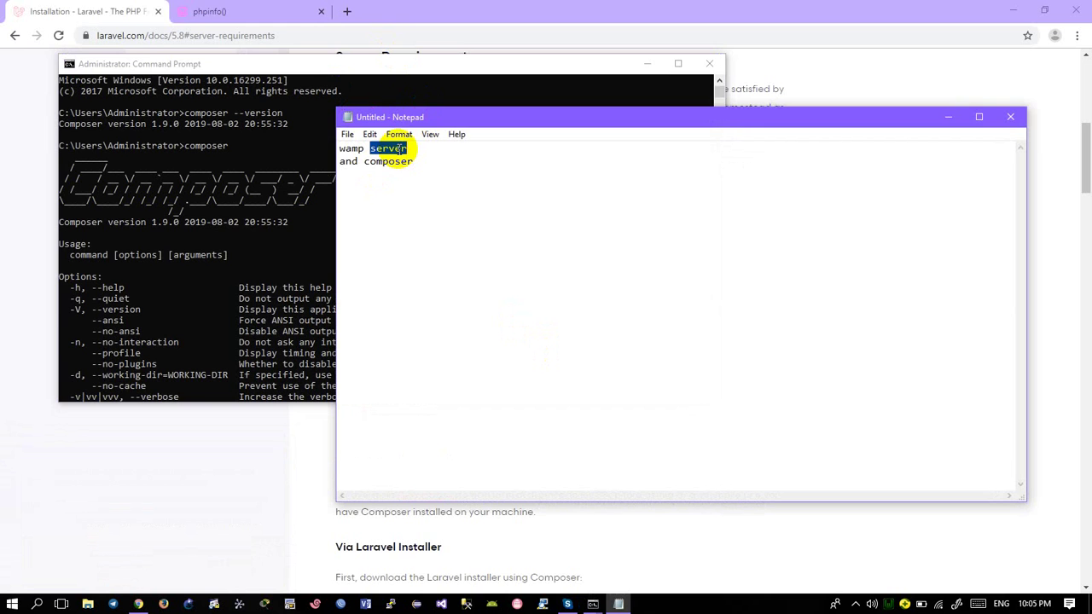
left_click(84, 11)
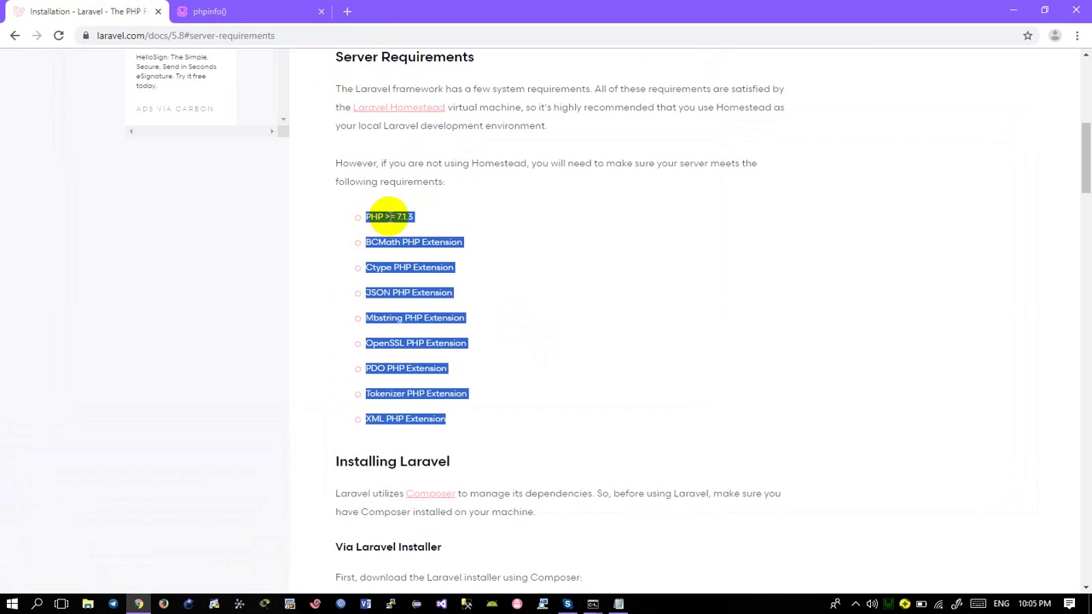
left_click_drag(388, 217, 394, 216)
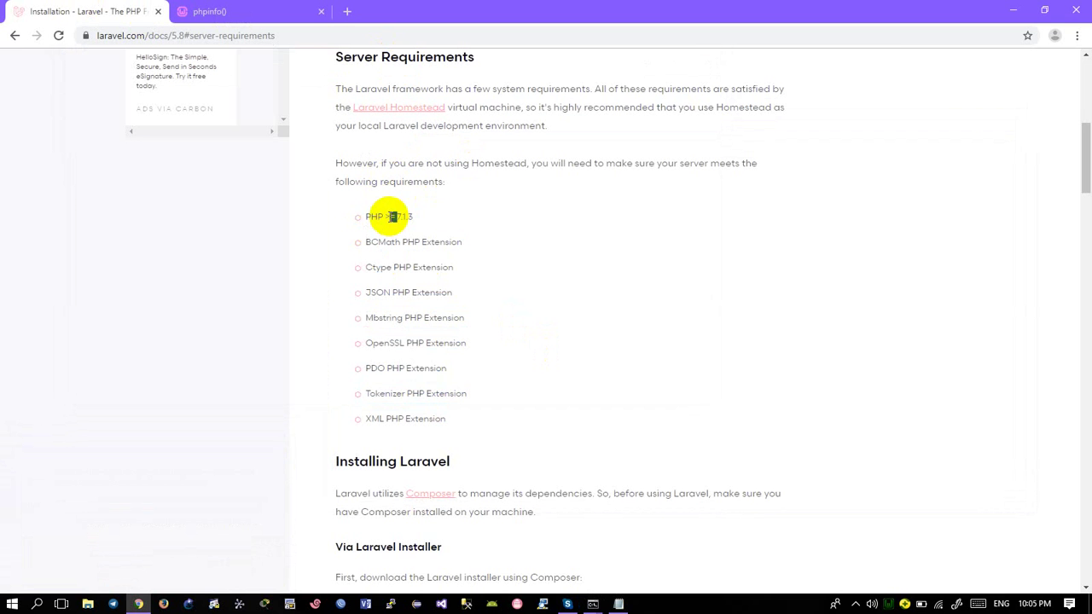
left_click(418, 280)
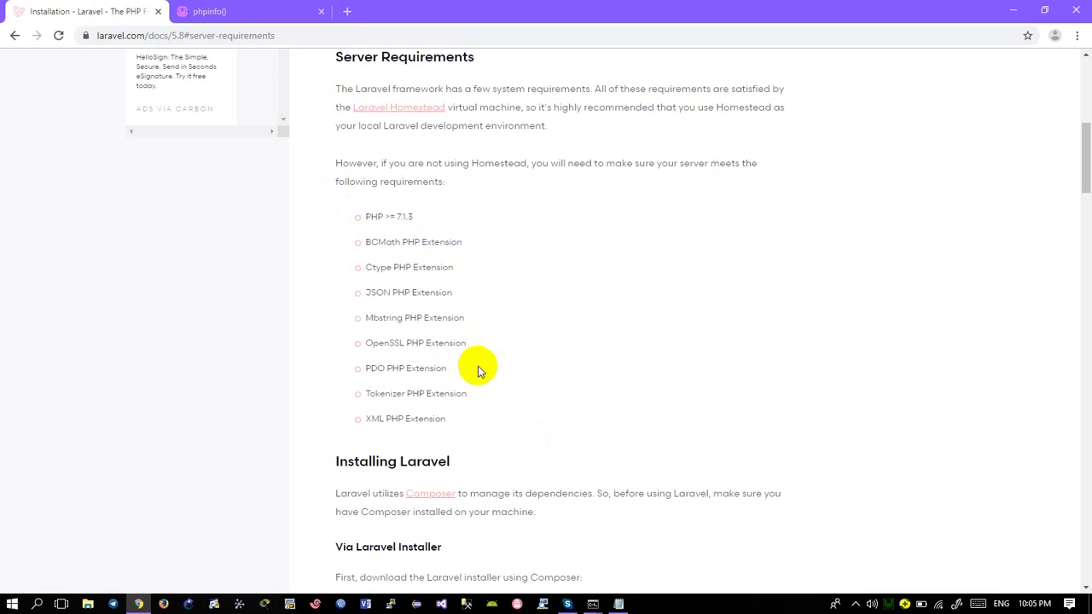